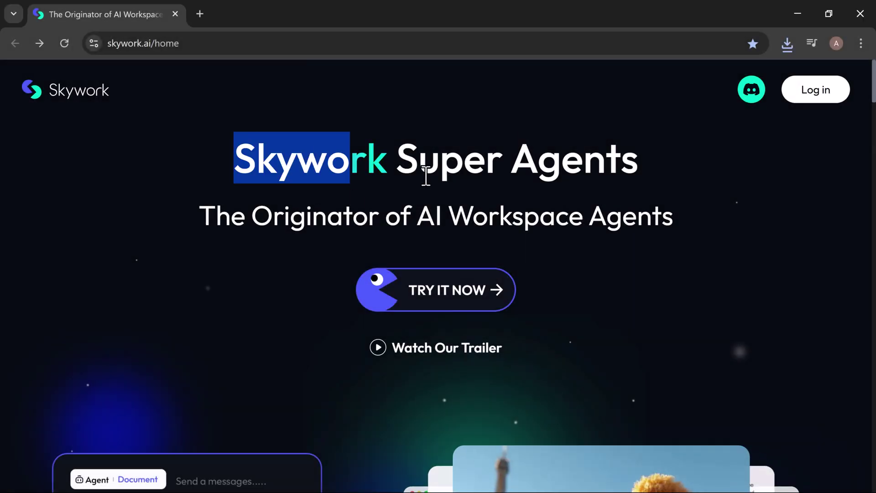
- Scroll down through the whole skywork.ai landing page to review its features
{"action": "left_click", "coordinate": [637, 245]}
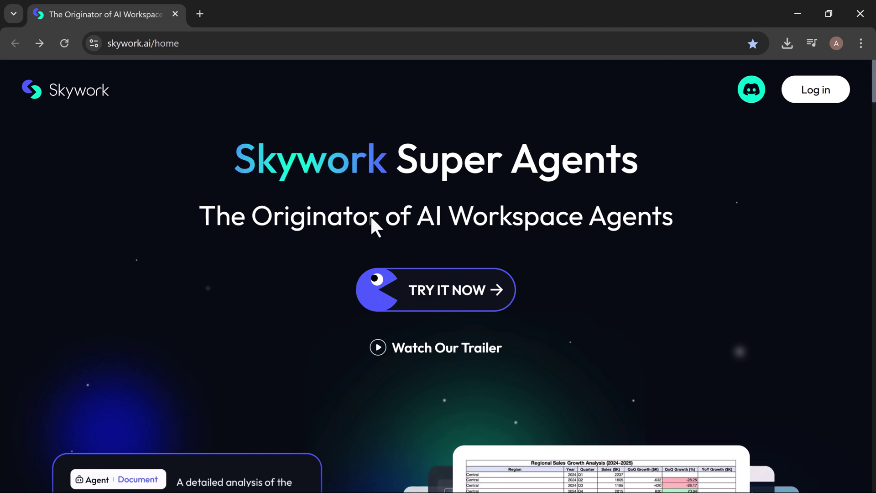
{"action": "scroll", "coordinate": [430, 345], "scroll_direction": "down", "scroll_amount": 2}
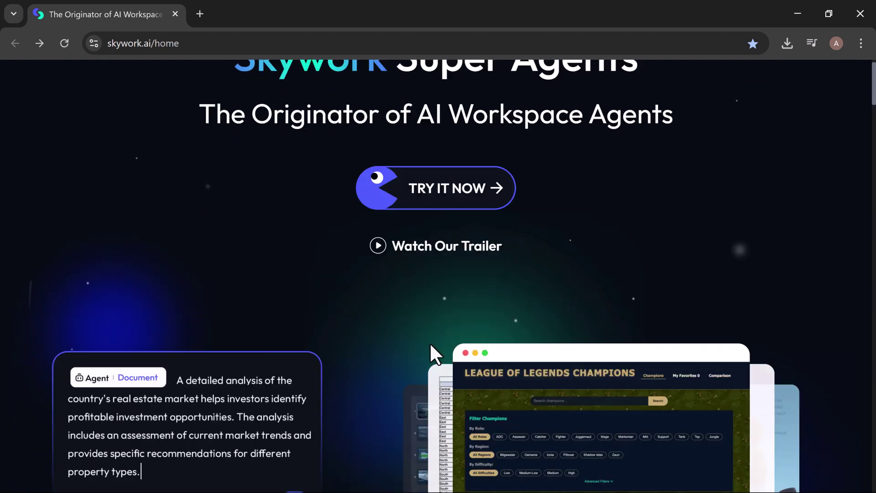
{"action": "scroll", "coordinate": [430, 345], "scroll_direction": "down", "scroll_amount": 4}
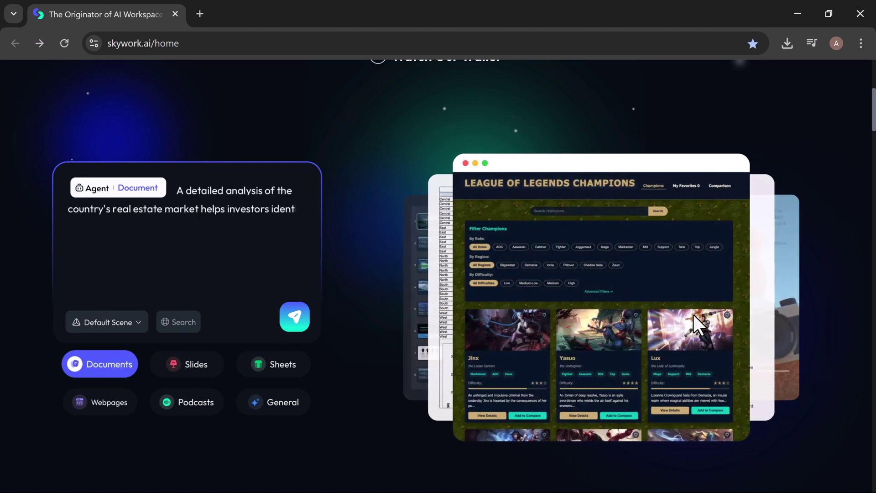
{"action": "scroll", "coordinate": [698, 301], "scroll_direction": "down", "scroll_amount": 3}
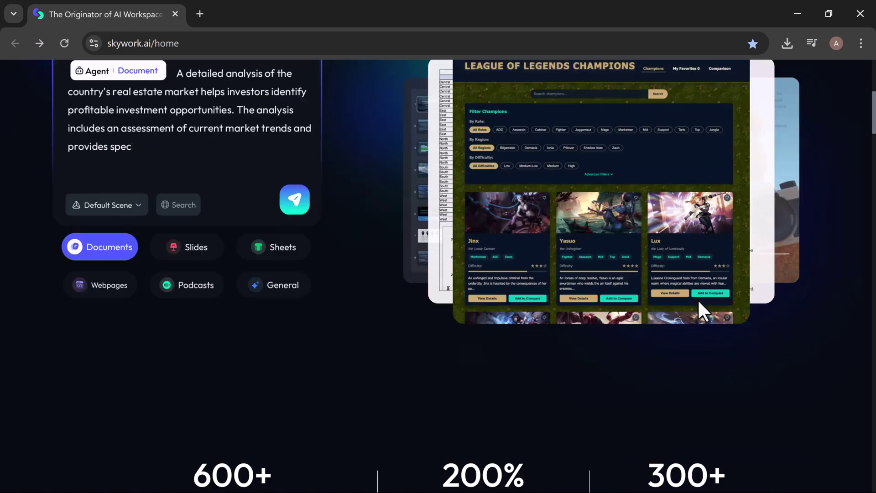
{"action": "scroll", "coordinate": [697, 299], "scroll_direction": "down", "scroll_amount": 4}
{"action": "scroll", "coordinate": [697, 300], "scroll_direction": "down", "scroll_amount": 1}
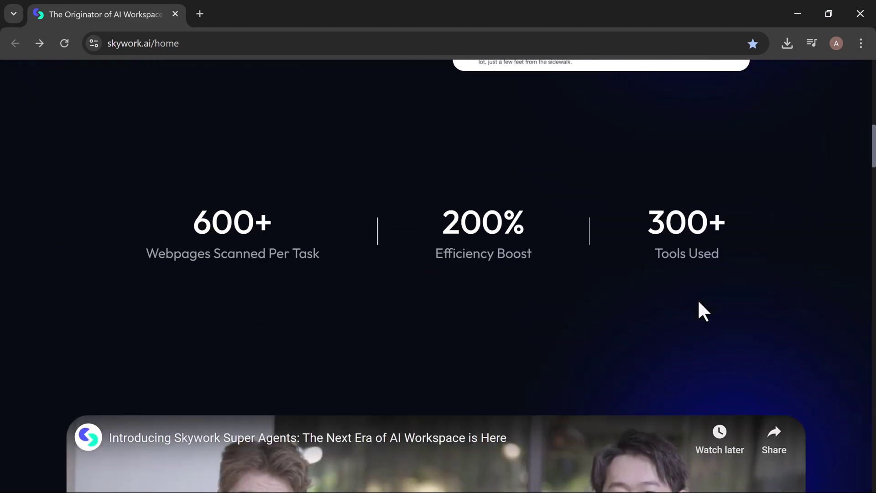
{"action": "scroll", "coordinate": [697, 299], "scroll_direction": "down", "scroll_amount": 5}
{"action": "scroll", "coordinate": [698, 300], "scroll_direction": "down", "scroll_amount": 10}
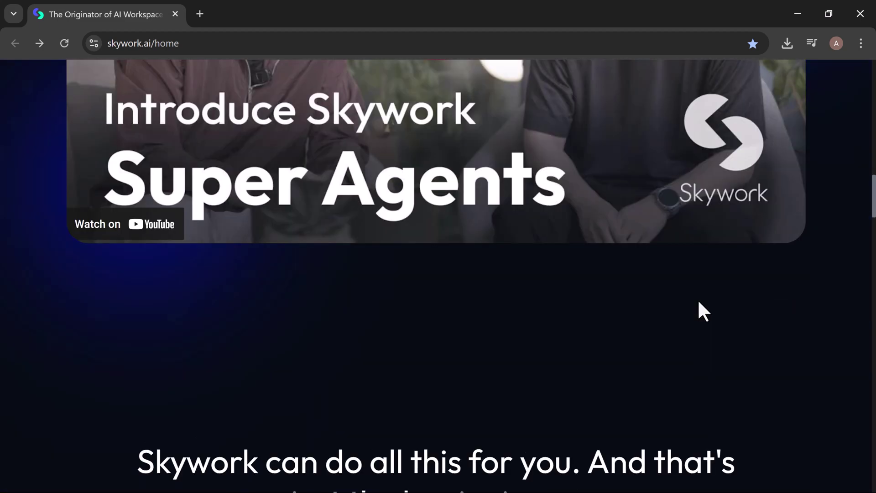
{"action": "scroll", "coordinate": [697, 299], "scroll_direction": "down", "scroll_amount": 9}
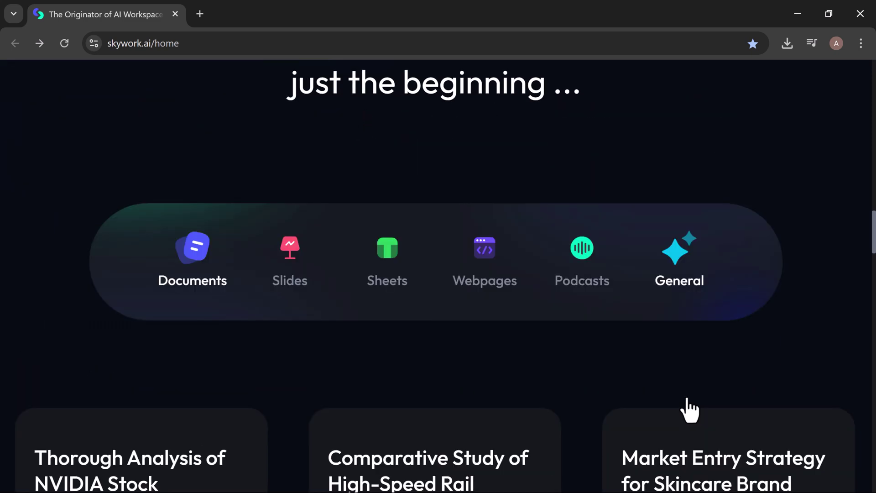
{"action": "scroll", "coordinate": [689, 410], "scroll_direction": "down", "scroll_amount": 1}
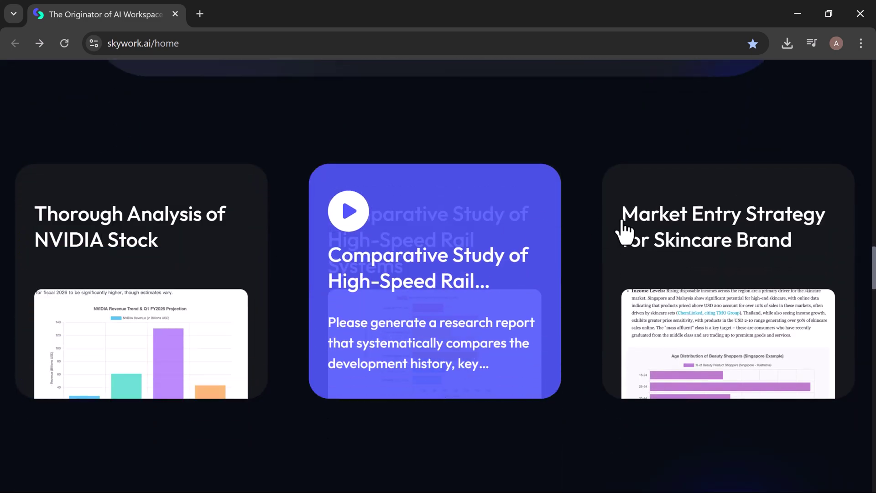
{"action": "scroll", "coordinate": [720, 265], "scroll_direction": "down", "scroll_amount": 1}
{"action": "scroll", "coordinate": [720, 265], "scroll_direction": "down", "scroll_amount": 6}
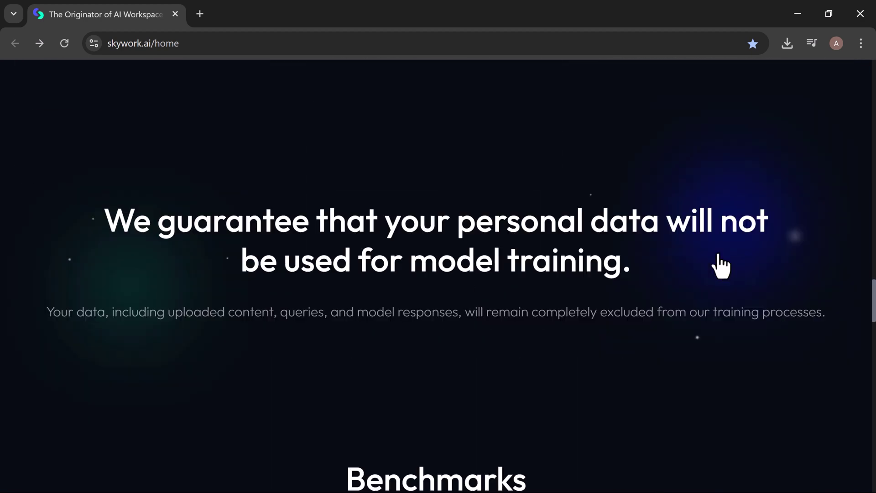
{"action": "scroll", "coordinate": [533, 254], "scroll_direction": "down", "scroll_amount": 8}
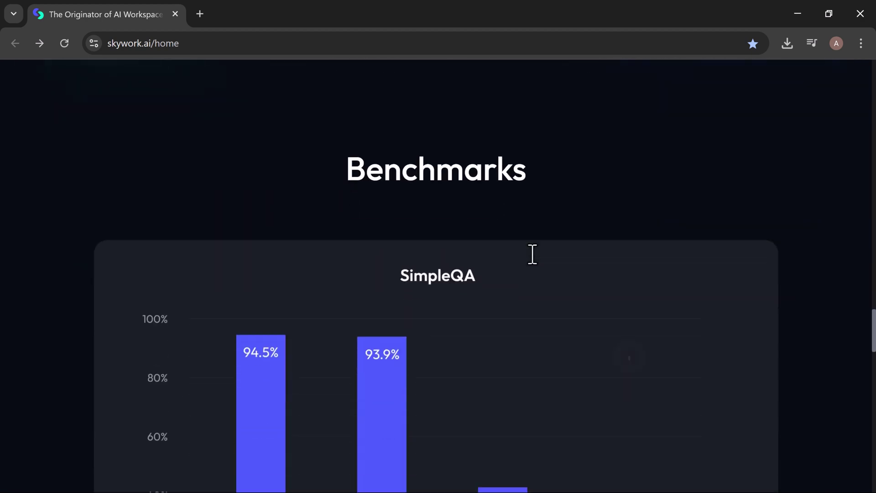
{"action": "scroll", "coordinate": [533, 254], "scroll_direction": "down", "scroll_amount": 1}
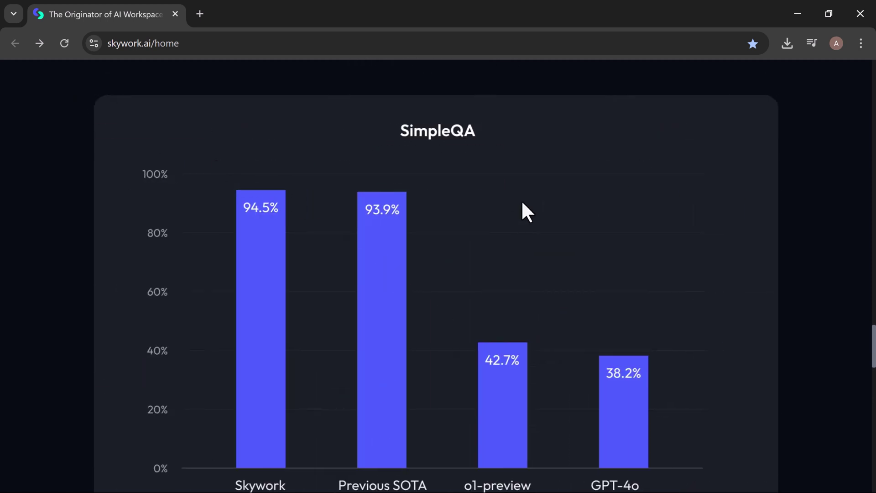
{"action": "scroll", "coordinate": [523, 203], "scroll_direction": "down", "scroll_amount": 10}
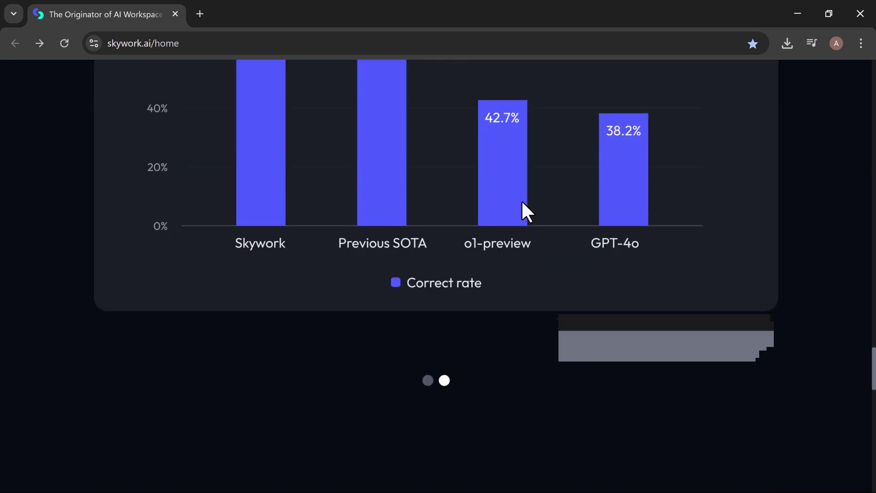
{"action": "scroll", "coordinate": [522, 199], "scroll_direction": "down", "scroll_amount": 7}
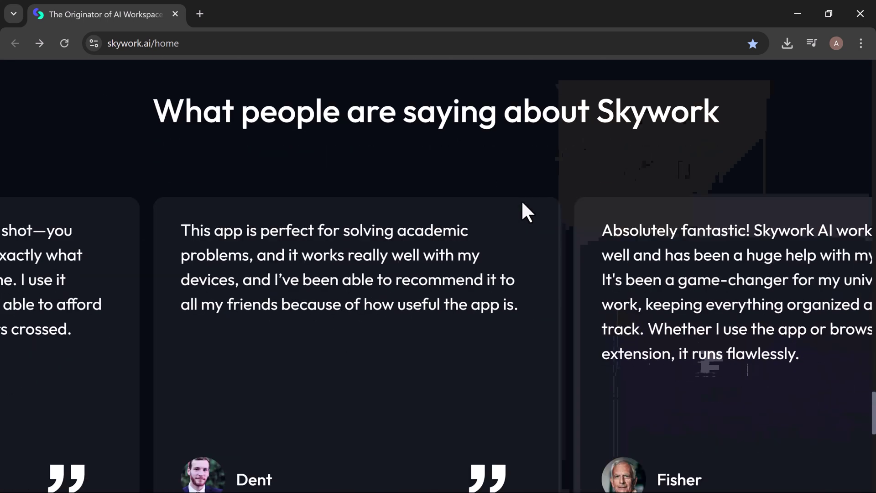
{"action": "scroll", "coordinate": [522, 203], "scroll_direction": "down", "scroll_amount": 10}
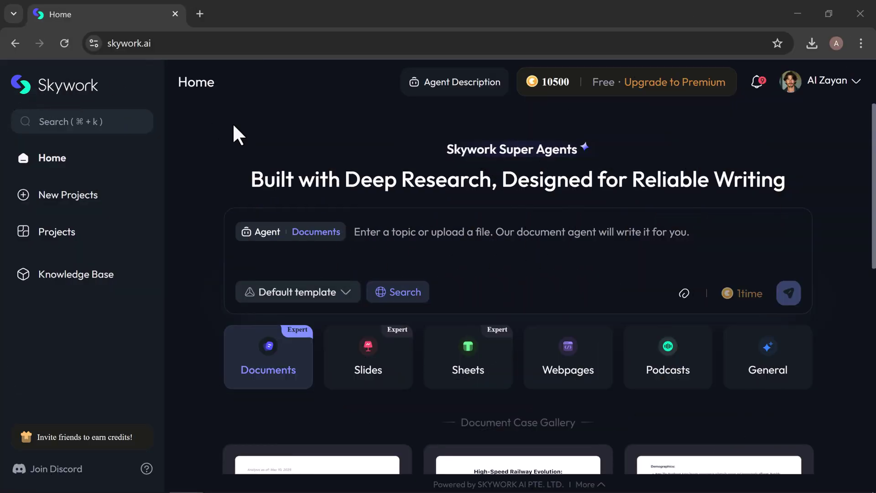
- Pick the Documents agent on the Home page and bring up its file upload window
{"action": "left_click_drag", "start_coordinate": [255, 190], "coordinate": [789, 183]}
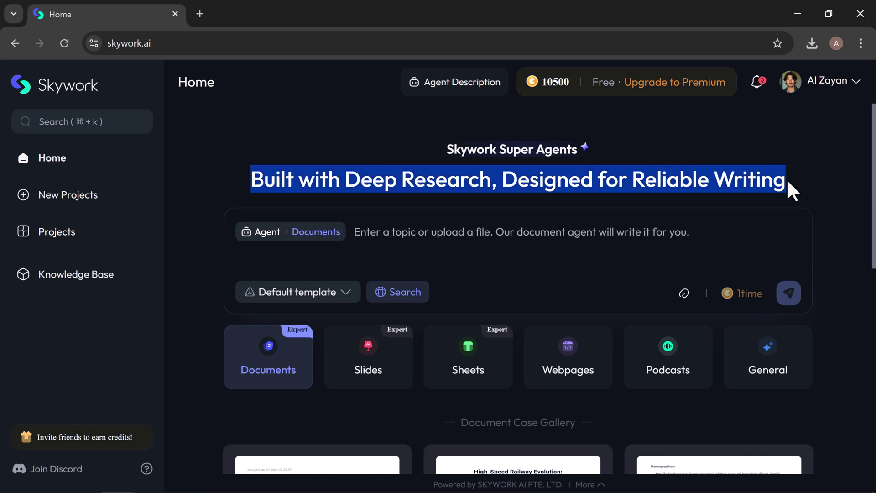
{"action": "left_click", "coordinate": [815, 179]}
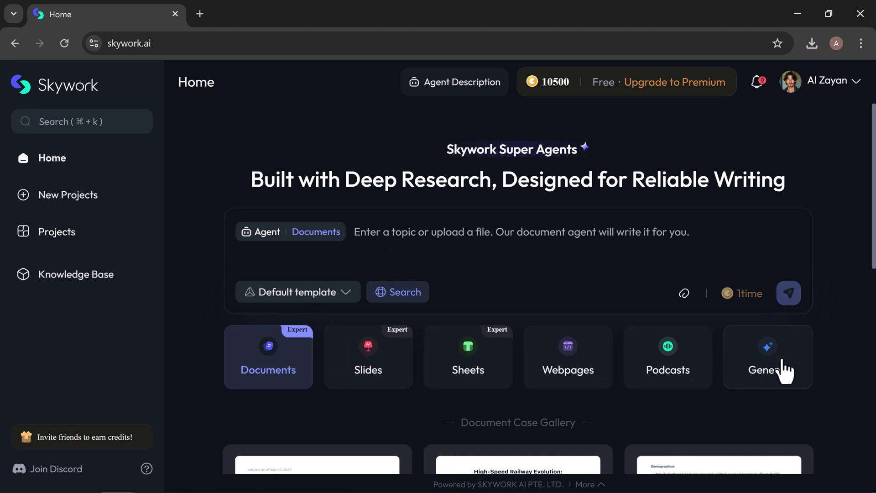
{"action": "scroll", "coordinate": [873, 192], "scroll_direction": "down", "scroll_amount": 14}
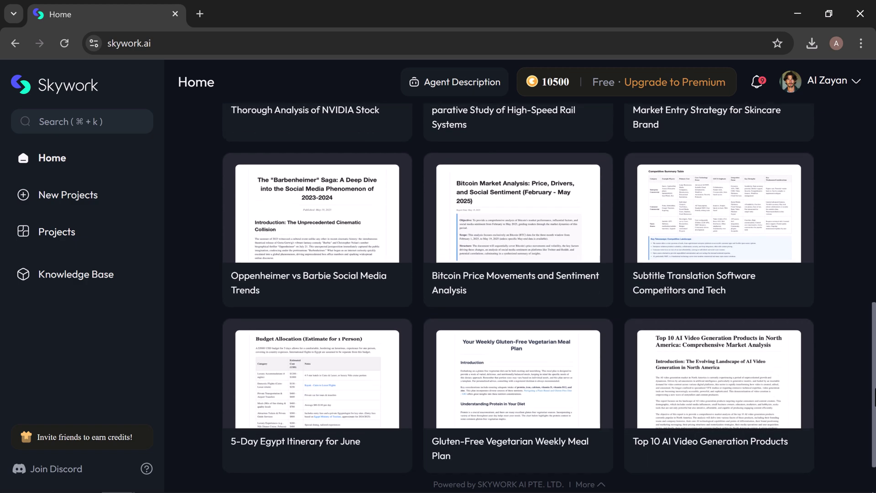
{"action": "scroll", "coordinate": [874, 174], "scroll_direction": "up", "scroll_amount": 14}
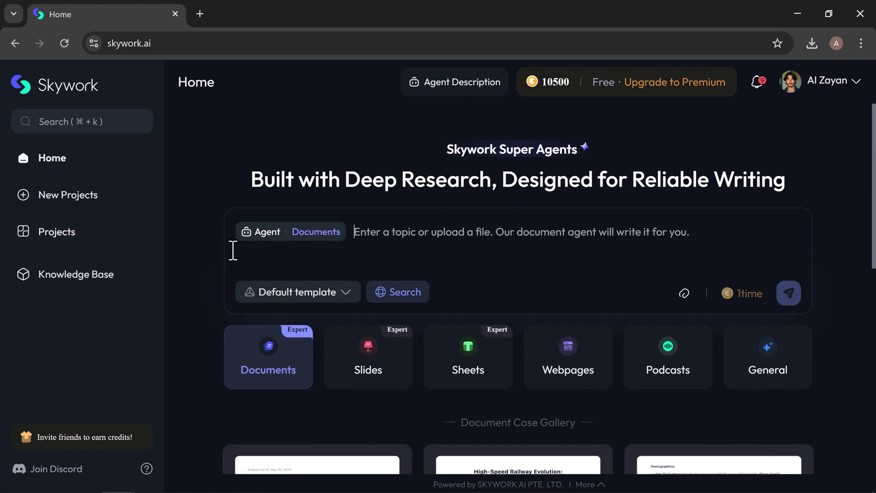
{"action": "left_click", "coordinate": [274, 340]}
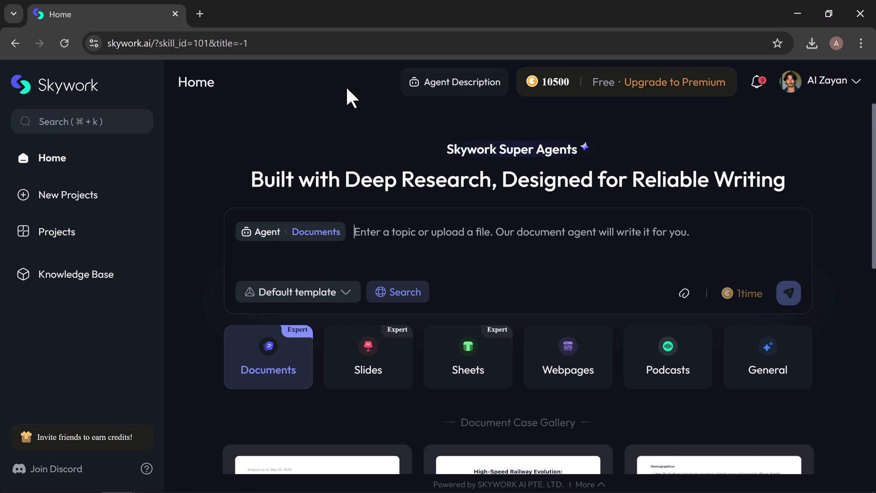
{"action": "left_click", "coordinate": [684, 293]}
- Submit the '2025 market trends in renewable energy' topic using the General document template
{"action": "left_click", "coordinate": [733, 78]}
{"action": "type", "text": "2025 market trends in renewable energy"}
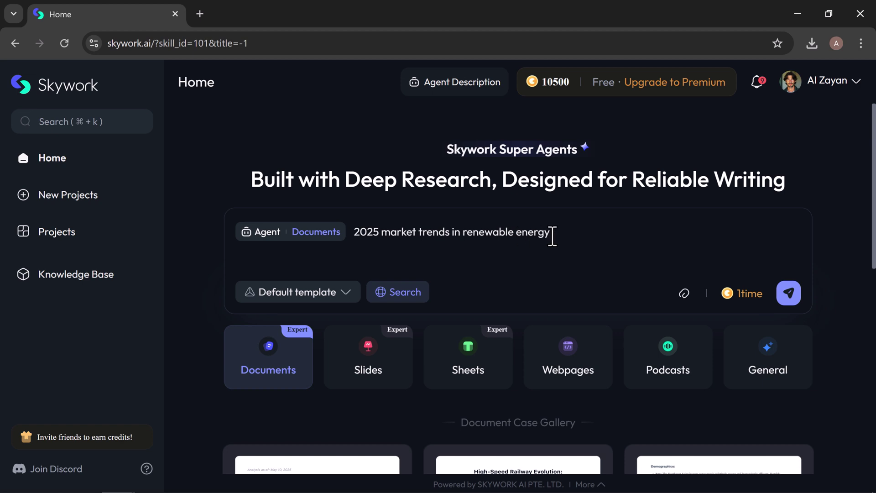
{"action": "left_click", "coordinate": [310, 299]}
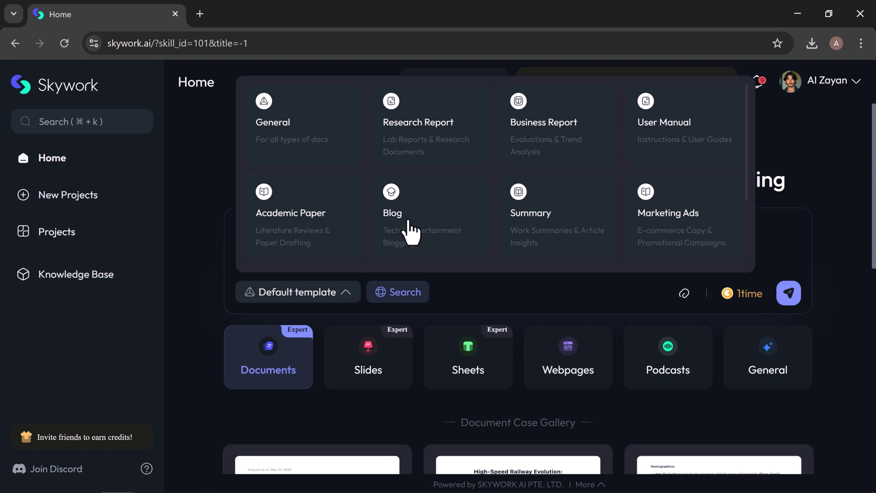
{"action": "left_click", "coordinate": [288, 143]}
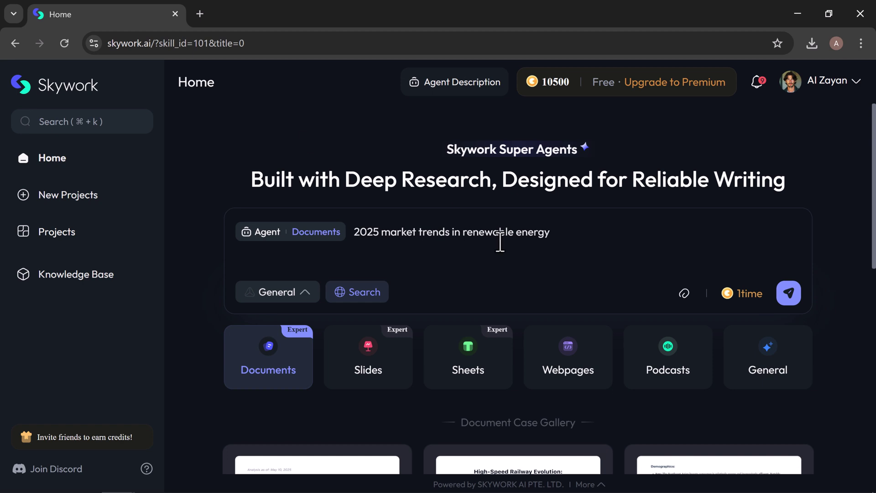
{"action": "left_click", "coordinate": [797, 296]}
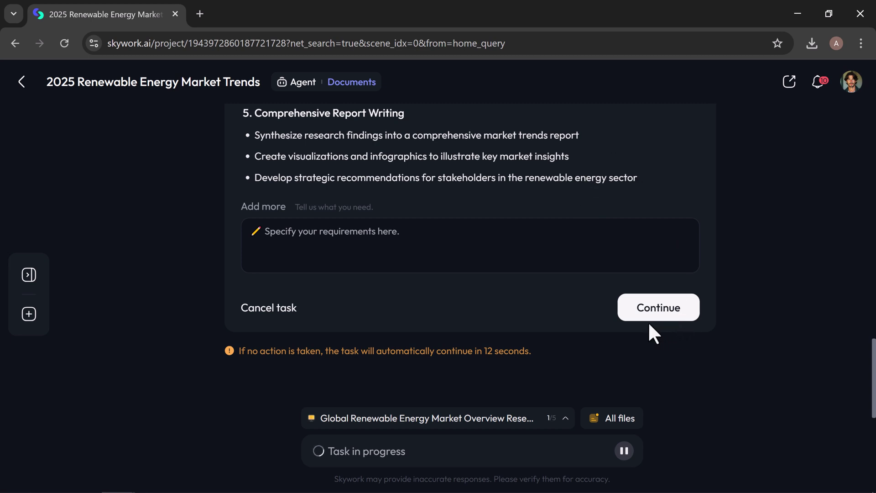
- Approve the five-part research plan and review the completed renewable energy report output
{"action": "left_click", "coordinate": [657, 308]}
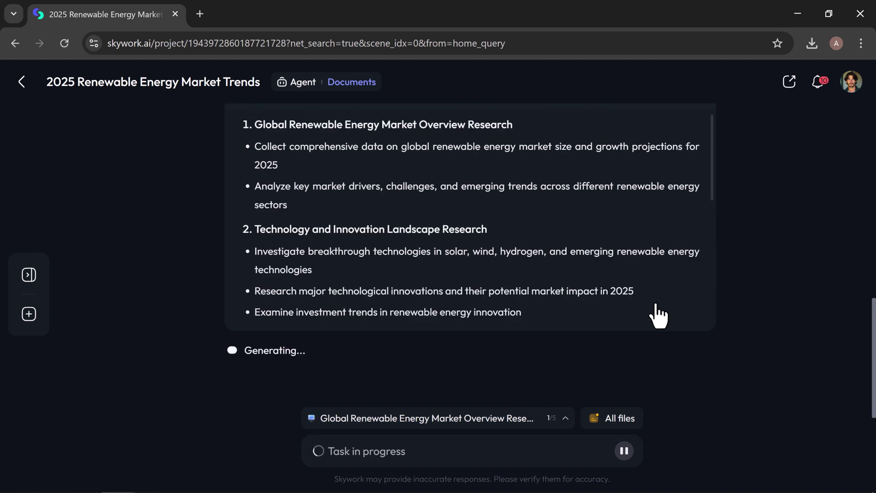
{"action": "scroll", "coordinate": [657, 315], "scroll_direction": "up", "scroll_amount": 4}
{"action": "scroll", "coordinate": [657, 315], "scroll_direction": "down", "scroll_amount": 2}
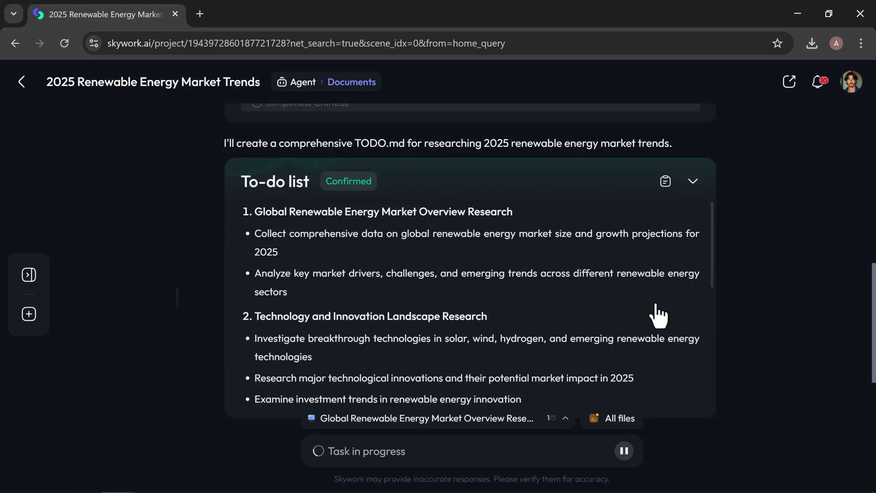
{"action": "scroll", "coordinate": [657, 315], "scroll_direction": "down", "scroll_amount": 2}
{"action": "scroll", "coordinate": [658, 315], "scroll_direction": "up", "scroll_amount": 1}
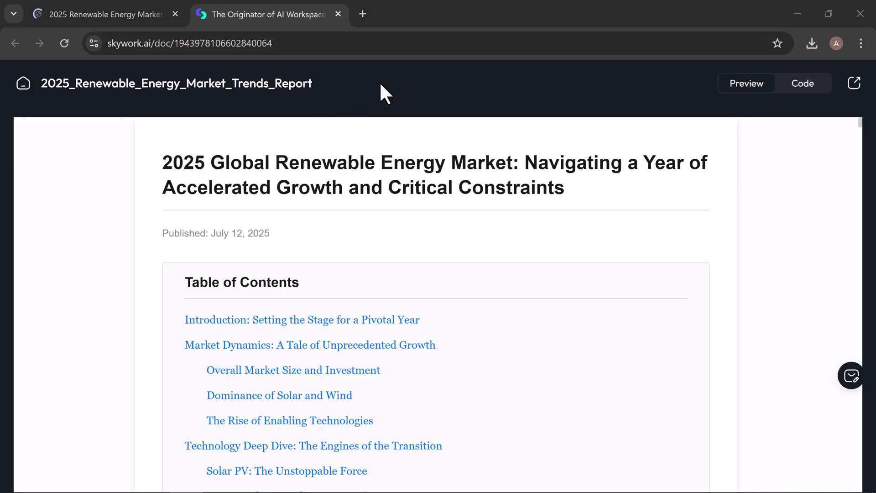
- Check the report's HTML source and file options, then return to the full-page report
{"action": "key", "text": "ctrl+shift+Tab"}
{"action": "left_click", "coordinate": [653, 89]}
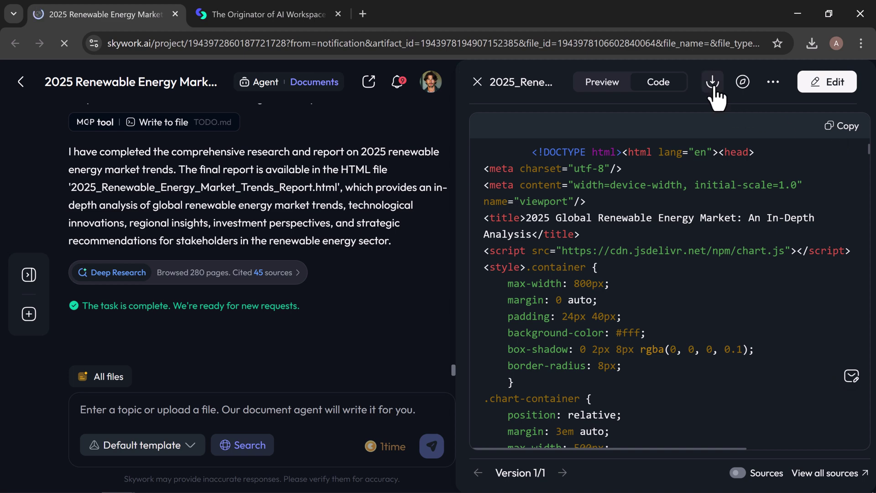
{"action": "left_click", "coordinate": [775, 85]}
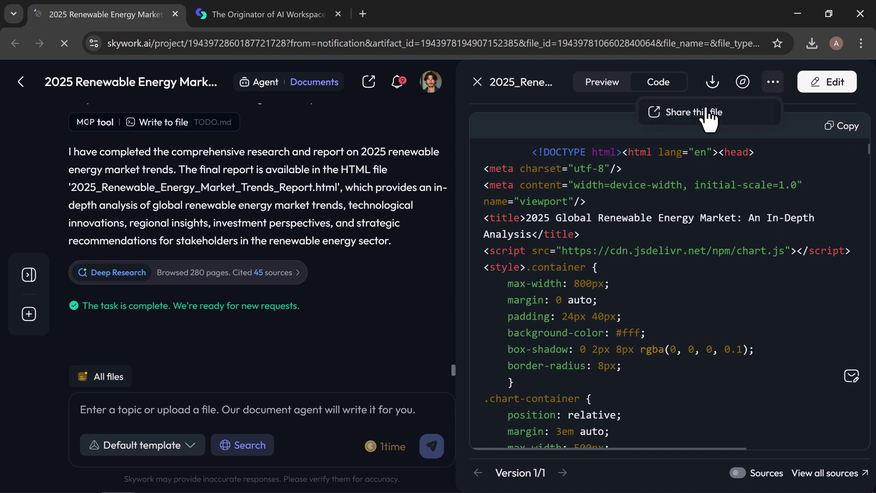
{"action": "left_click", "coordinate": [260, 2]}
- Scroll through the full 2025 Renewable Energy Market Trends report
{"action": "scroll", "coordinate": [319, 212], "scroll_direction": "down", "scroll_amount": 5}
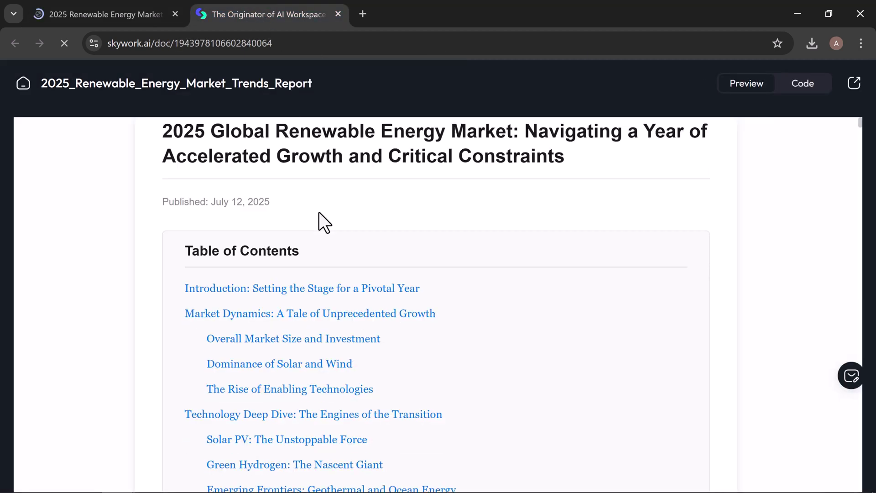
{"action": "scroll", "coordinate": [319, 212], "scroll_direction": "down", "scroll_amount": 10}
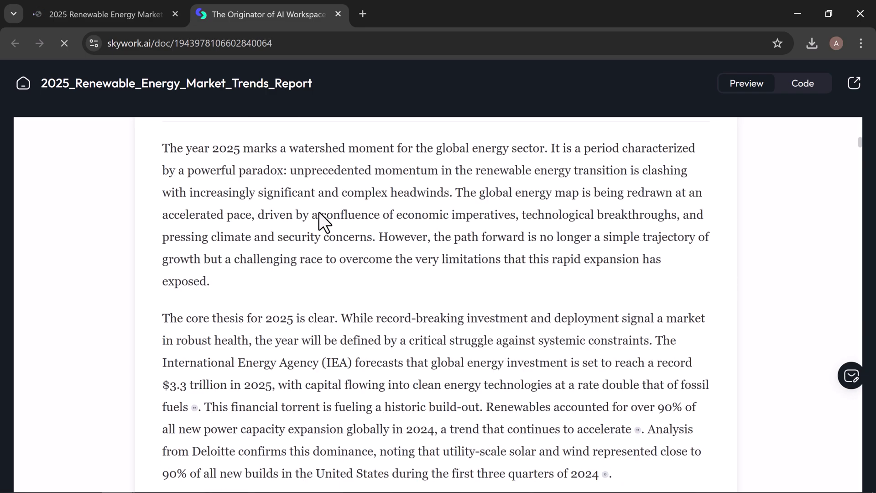
{"action": "scroll", "coordinate": [319, 212], "scroll_direction": "down", "scroll_amount": 15}
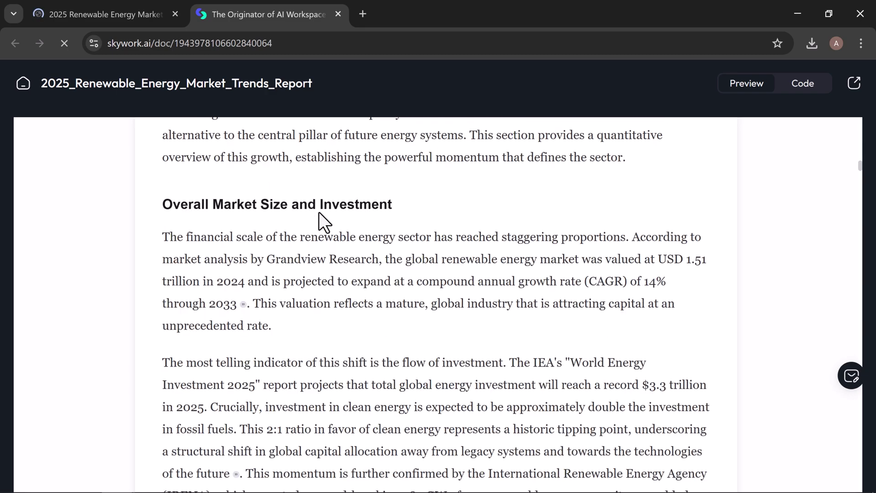
{"action": "scroll", "coordinate": [319, 212], "scroll_direction": "down", "scroll_amount": 15}
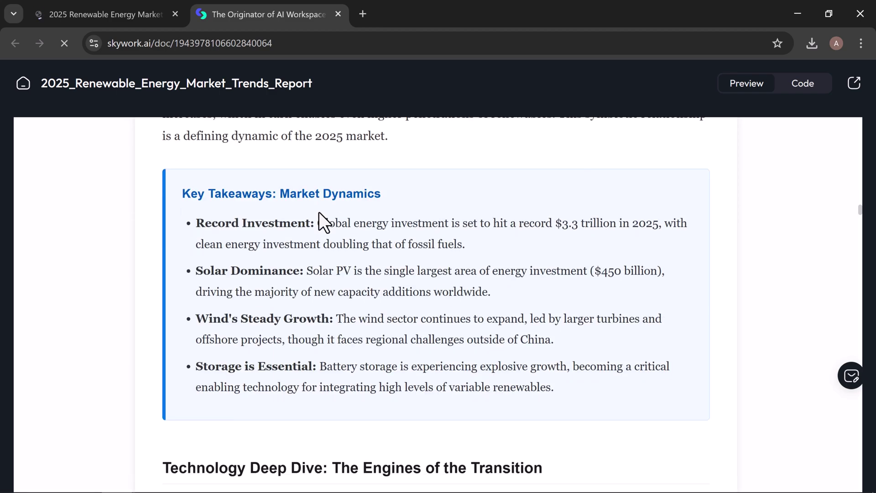
{"action": "scroll", "coordinate": [319, 213], "scroll_direction": "down", "scroll_amount": 15}
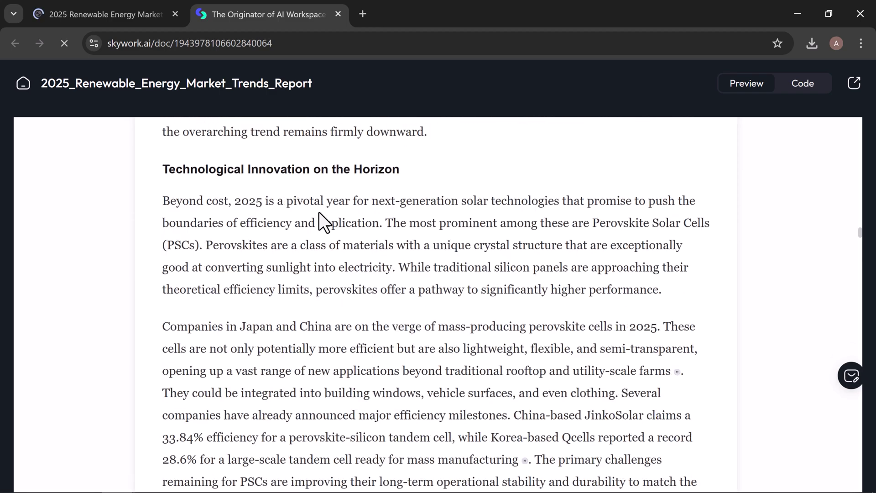
{"action": "scroll", "coordinate": [319, 212], "scroll_direction": "down", "scroll_amount": 15}
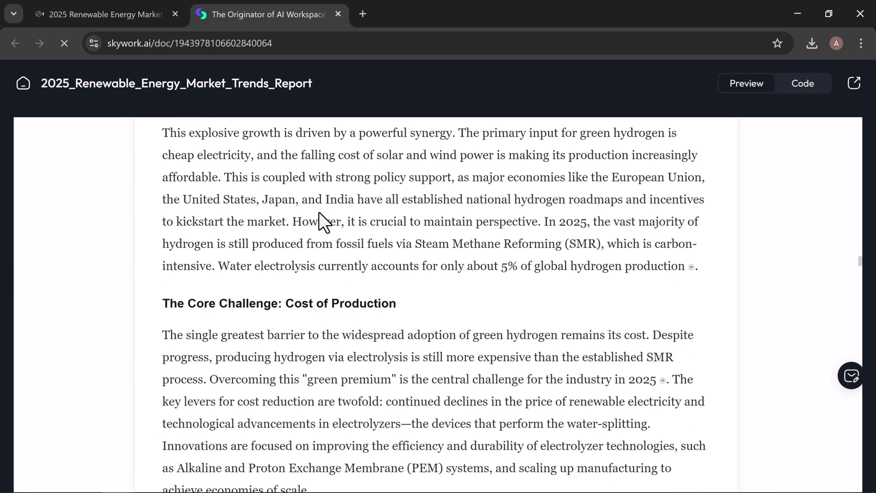
{"action": "scroll", "coordinate": [319, 212], "scroll_direction": "down", "scroll_amount": 15}
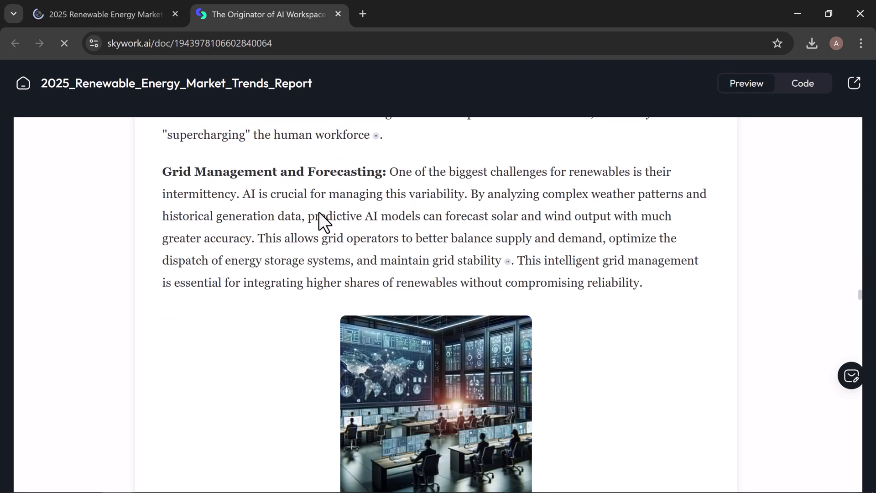
{"action": "scroll", "coordinate": [319, 212], "scroll_direction": "down", "scroll_amount": 4}
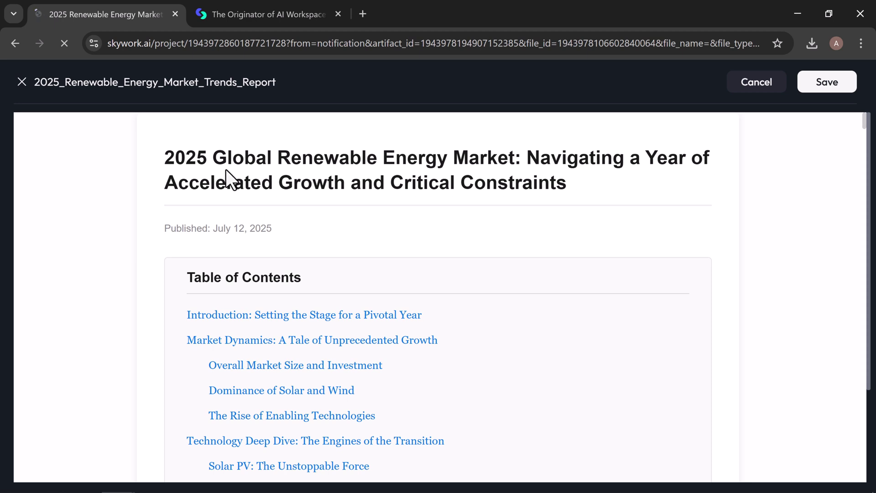
- Select the report title, jump to the Introduction section, then cancel editing without saving
{"action": "triple_click", "coordinate": [247, 152]}
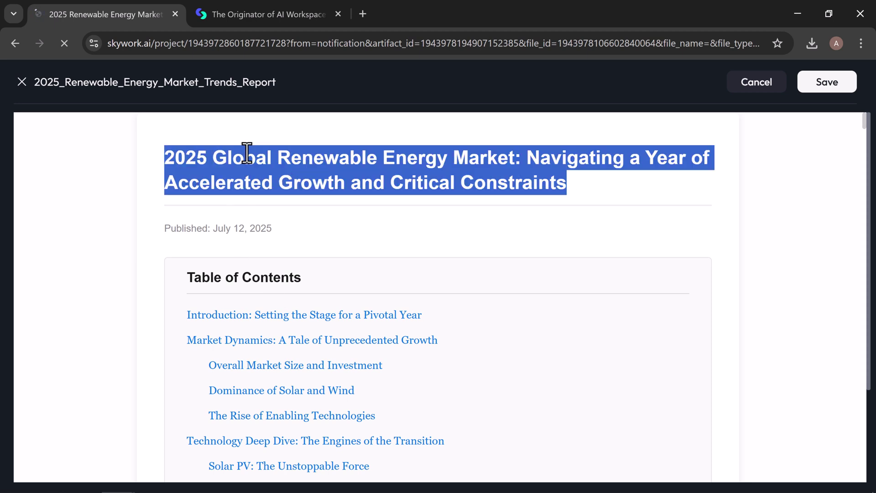
{"action": "left_click", "coordinate": [321, 318]}
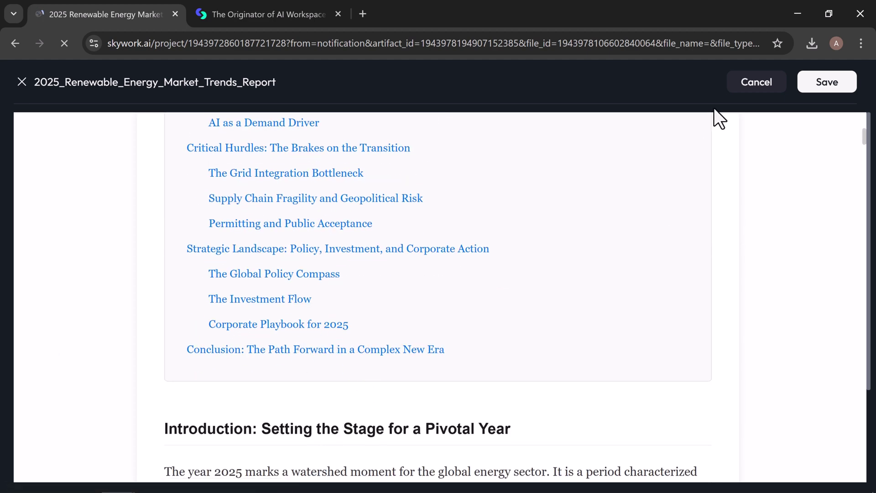
{"action": "left_click", "coordinate": [773, 91]}
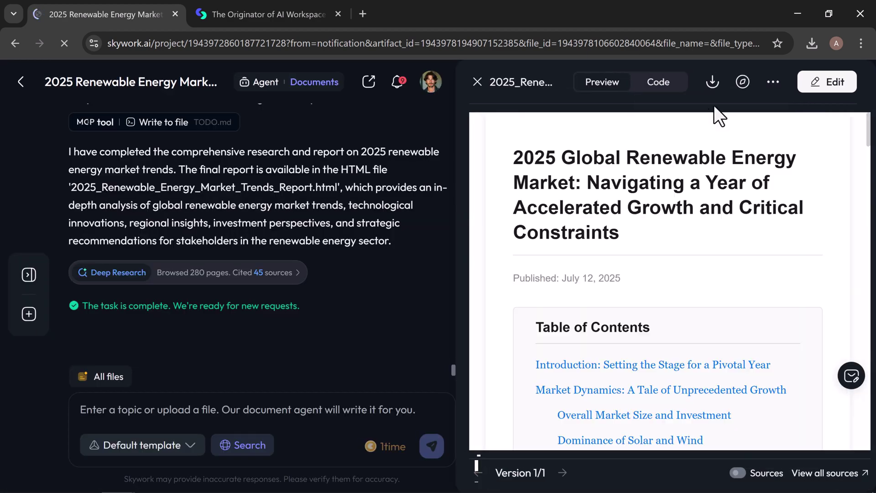
{"action": "mouse_move", "coordinate": [776, 85]}
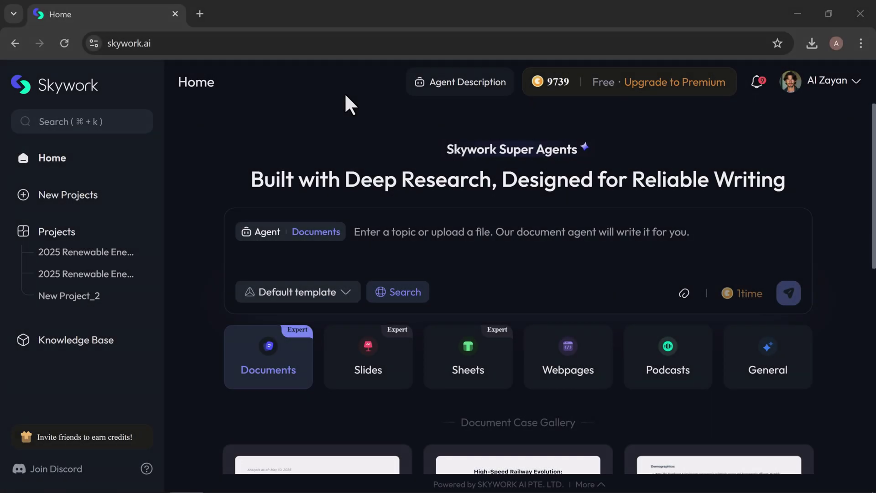
- Submit a Slides request for a deck on digital marketing trends in 2025
{"action": "left_click", "coordinate": [377, 369]}
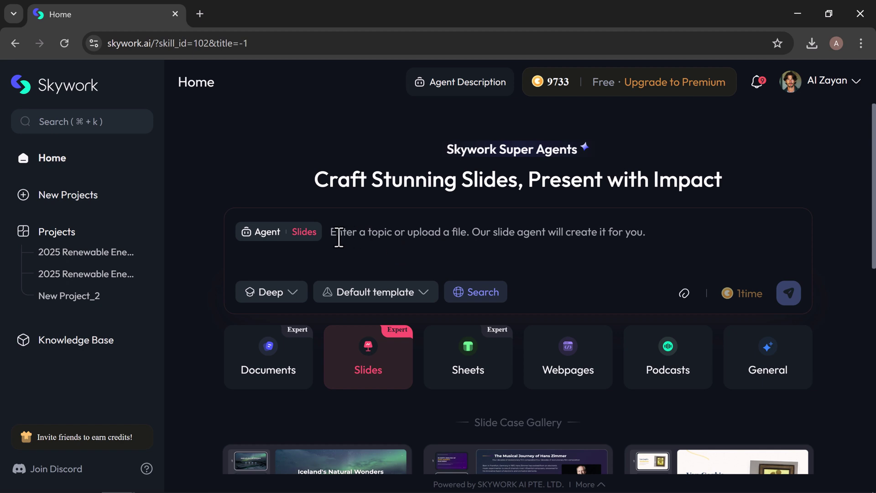
{"action": "left_click", "coordinate": [393, 243]}
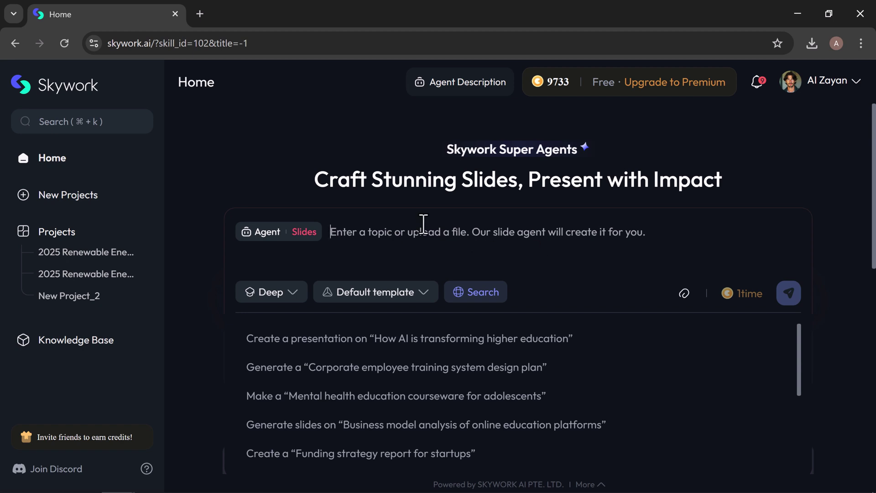
{"action": "type", "text": "Create a slide deck on digital marketing trends in 2025"}
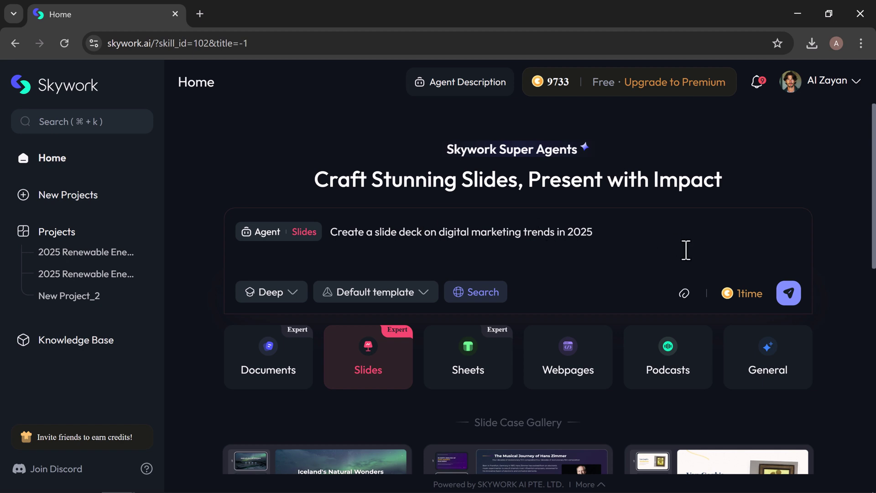
{"action": "left_click", "coordinate": [795, 299]}
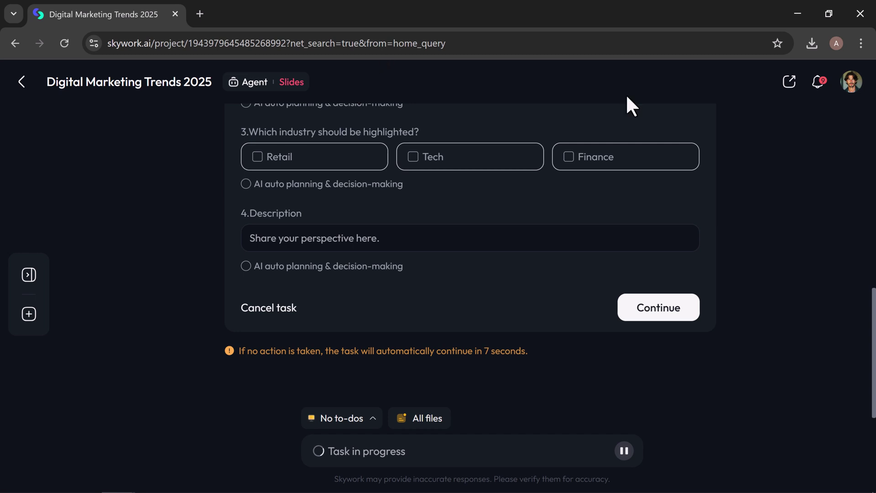
- Confirm the clarification form so the Digital Marketing Trends 2025 deck gets built
{"action": "left_click", "coordinate": [662, 309]}
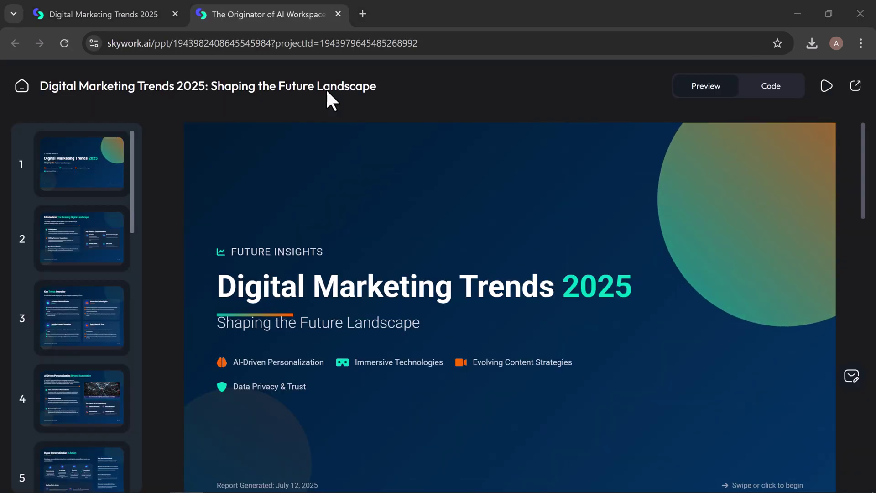
- Step through the slides from Introduction and Key Trends to First-Party Data and Voice Search
{"action": "key", "text": "Down"}
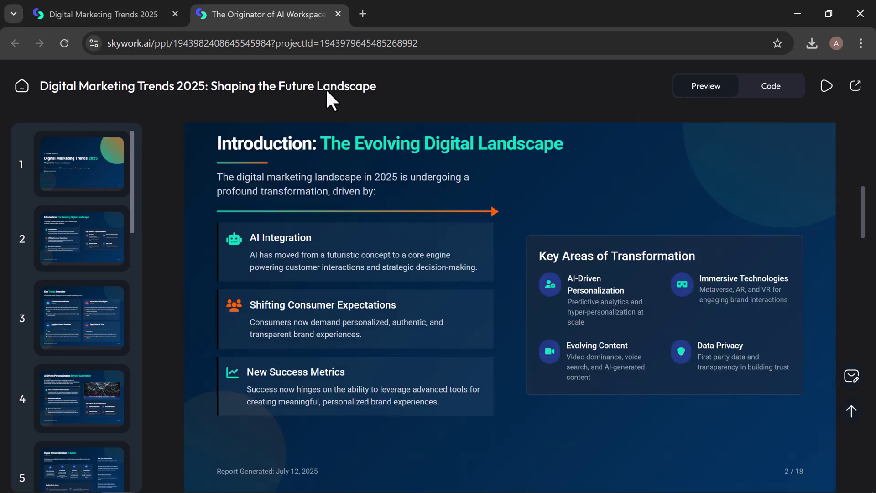
{"action": "key", "text": "Down"}
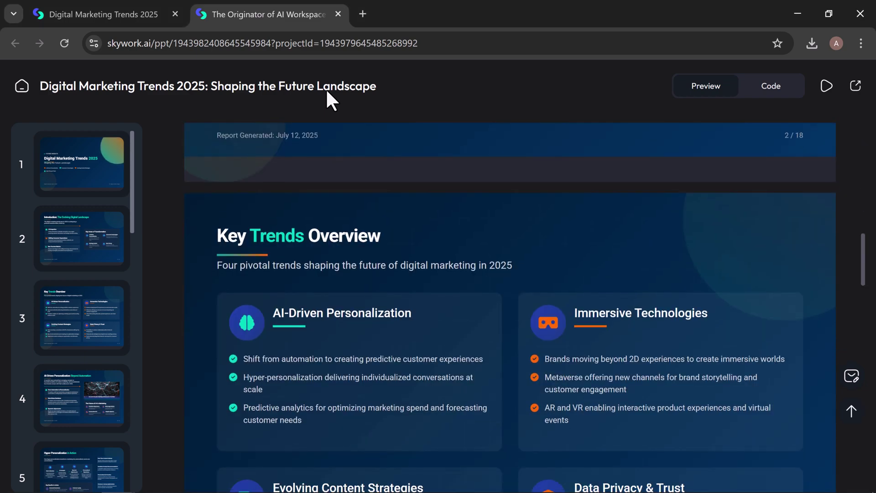
{"action": "key", "text": "Down"}
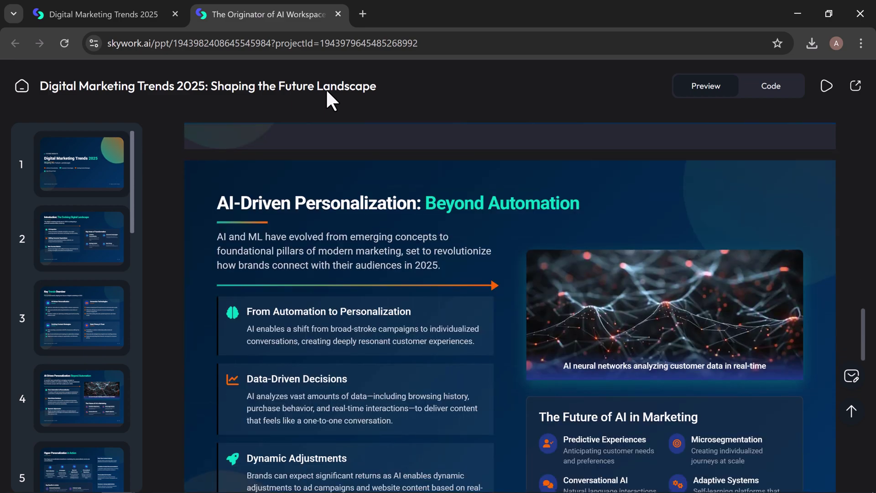
{"action": "key", "text": "Down"}
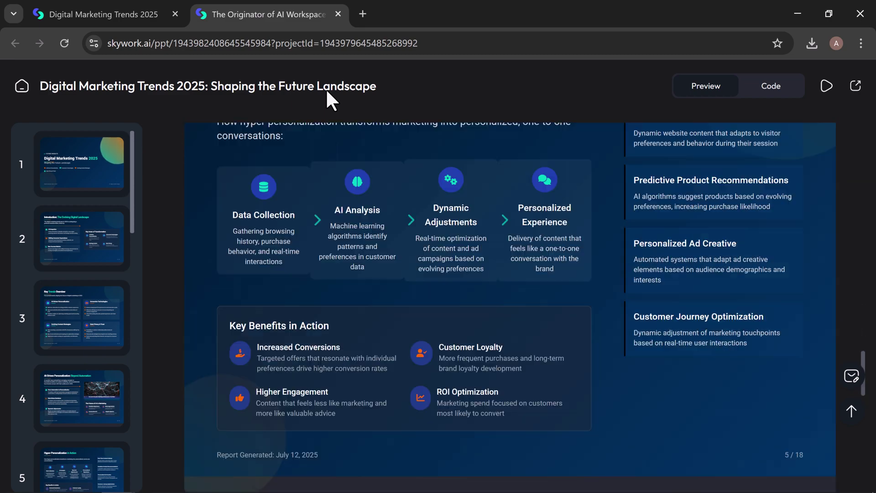
{"action": "key", "text": "Down"}
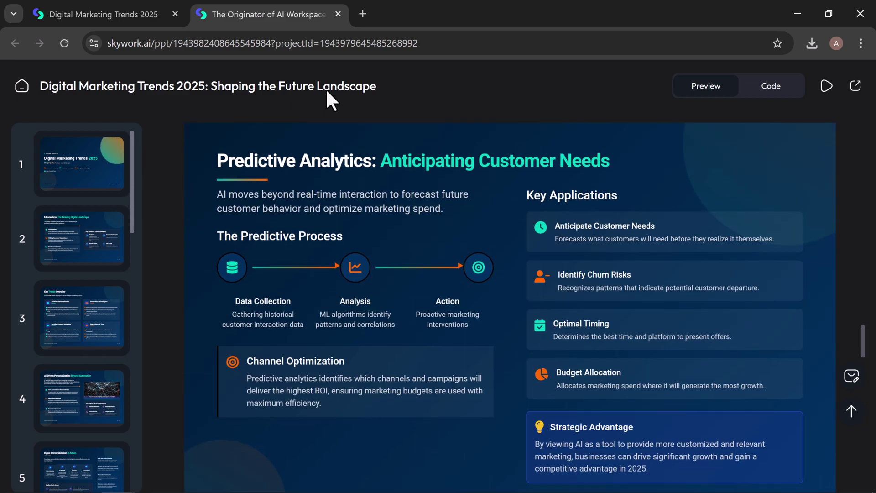
{"action": "key", "text": "Down"}
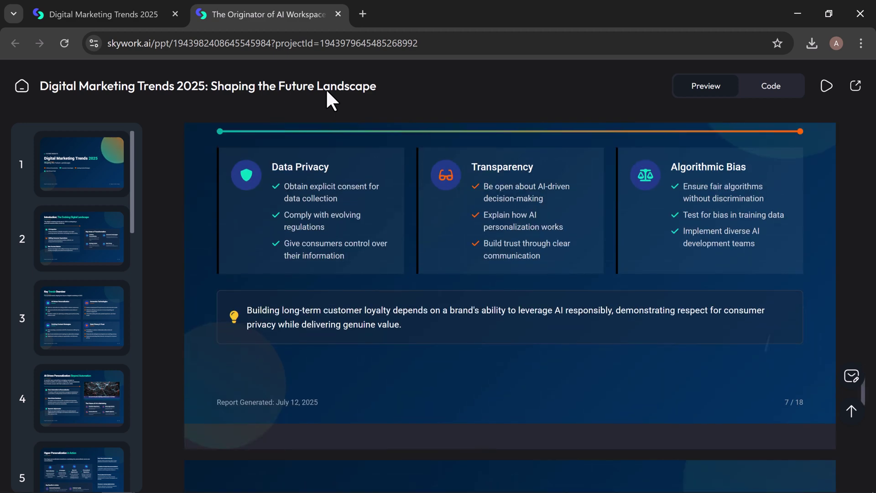
{"action": "key", "text": "Down"}
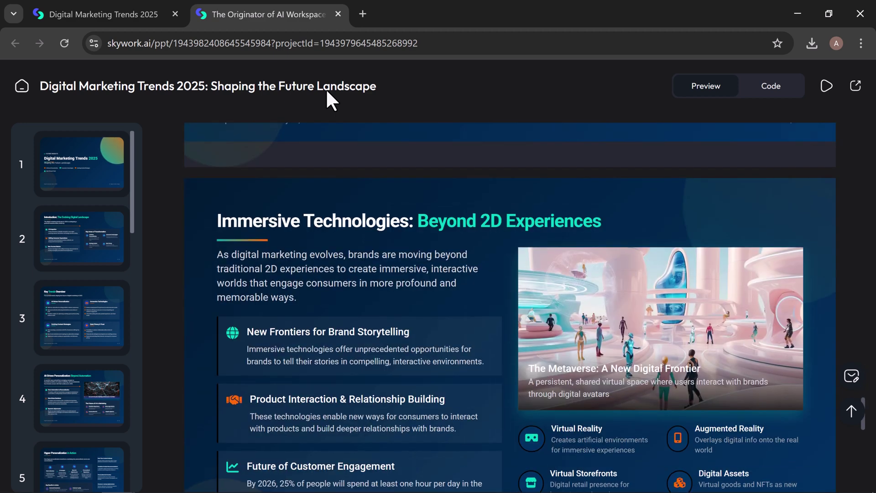
{"action": "key", "text": "Down"}
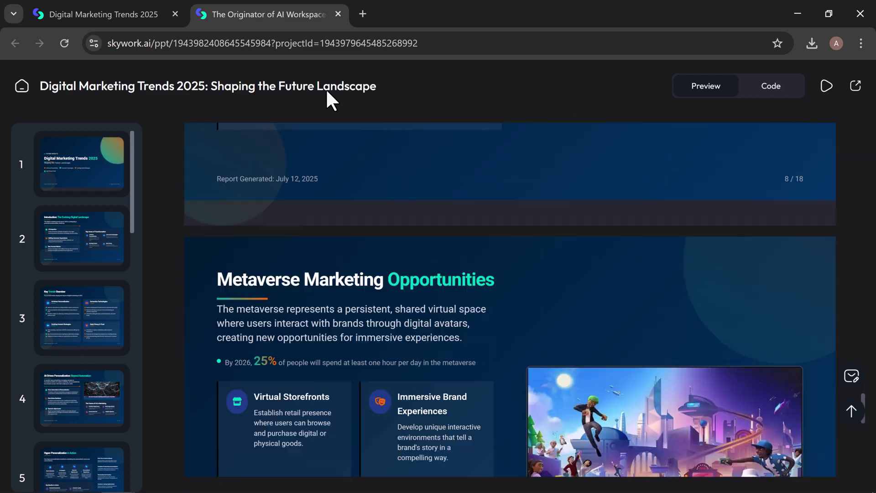
{"action": "key", "text": "Down"}
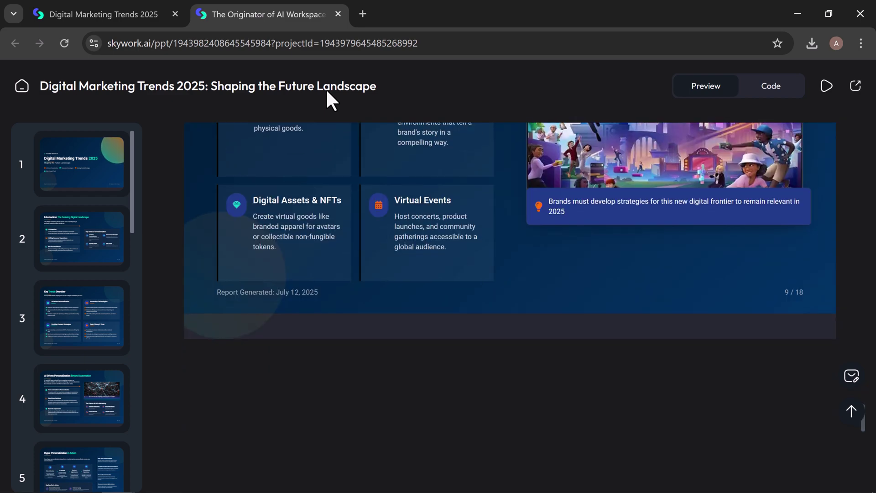
{"action": "key", "text": "Down"}
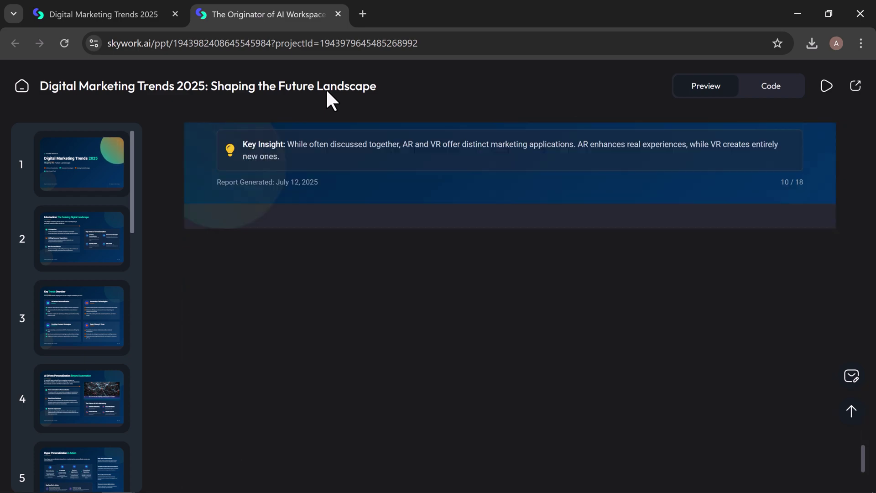
{"action": "key", "text": "Down"}
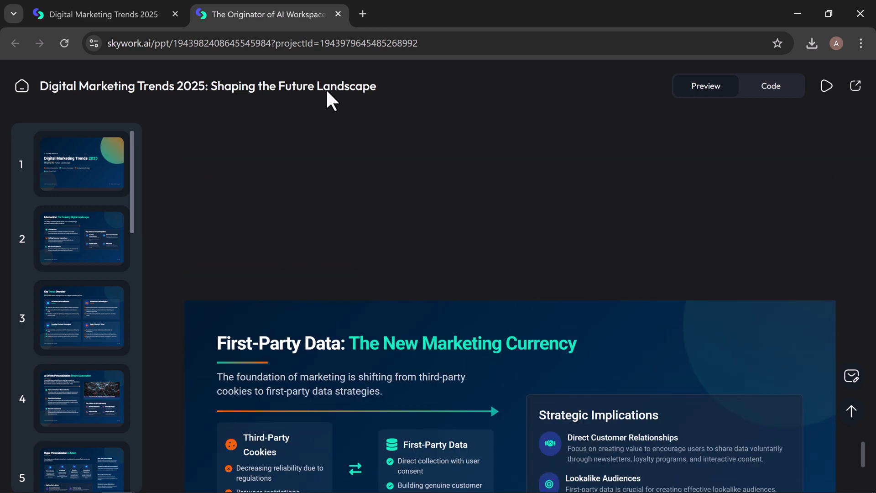
{"action": "key", "text": "Down"}
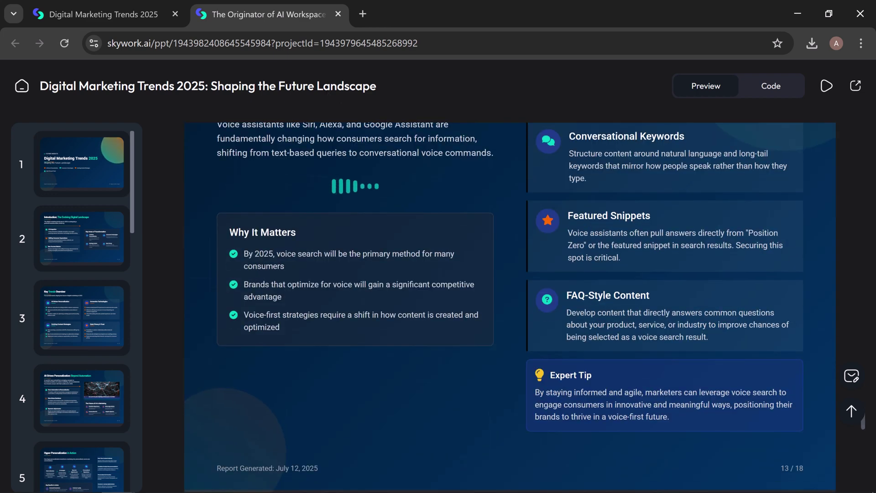
- Open and cancel the deck editor, view its HTML source, and download the slide deck
{"action": "left_click", "coordinate": [151, 11]}
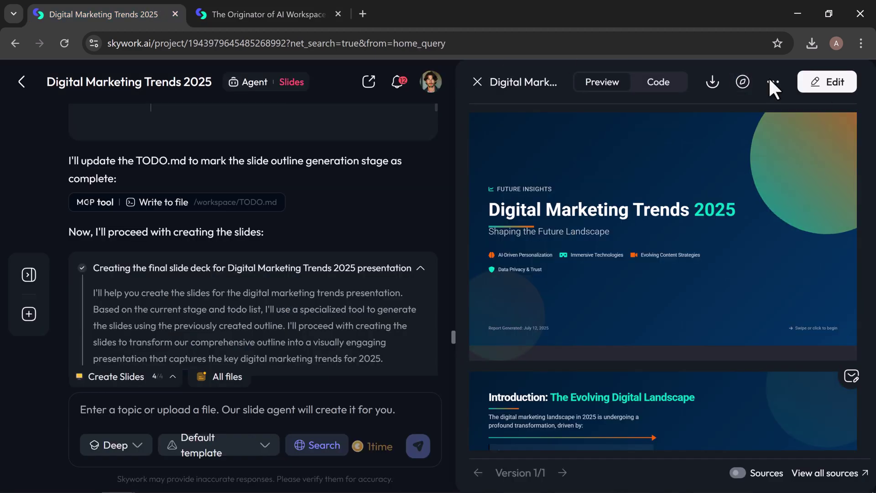
{"action": "left_click", "coordinate": [838, 90]}
{"action": "scroll", "coordinate": [123, 428], "scroll_direction": "down", "scroll_amount": 8}
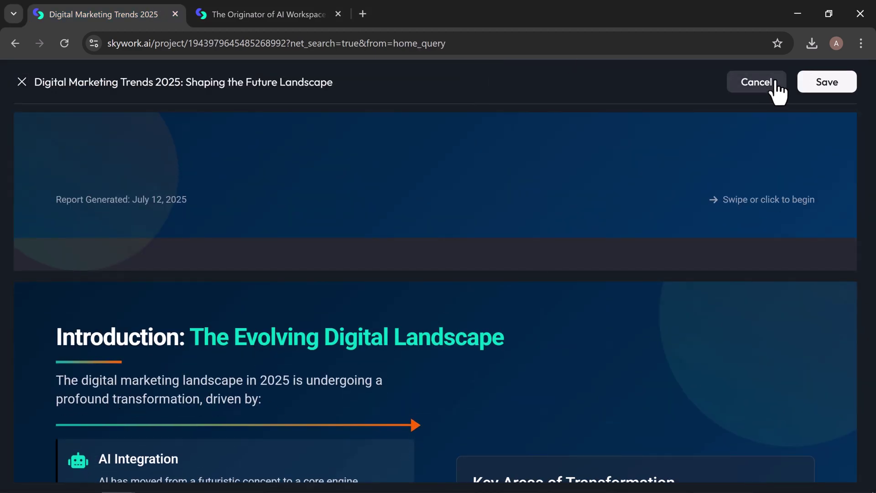
{"action": "left_click", "coordinate": [758, 83]}
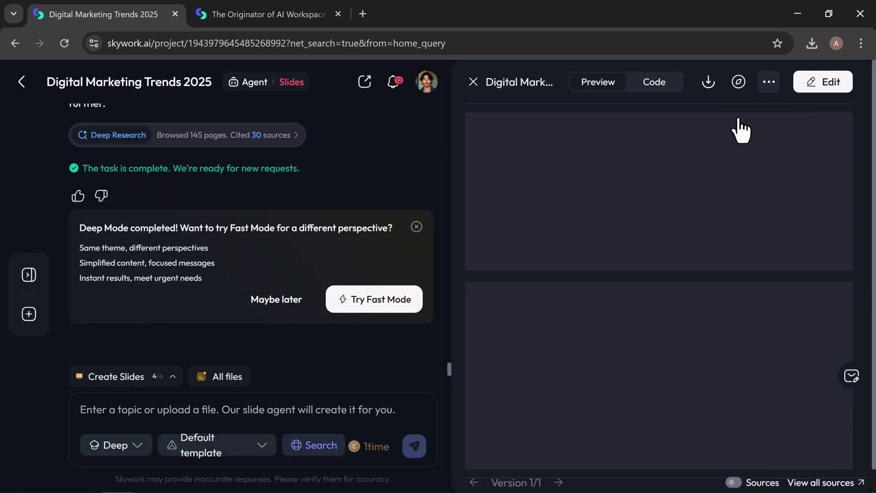
{"action": "left_click", "coordinate": [668, 87]}
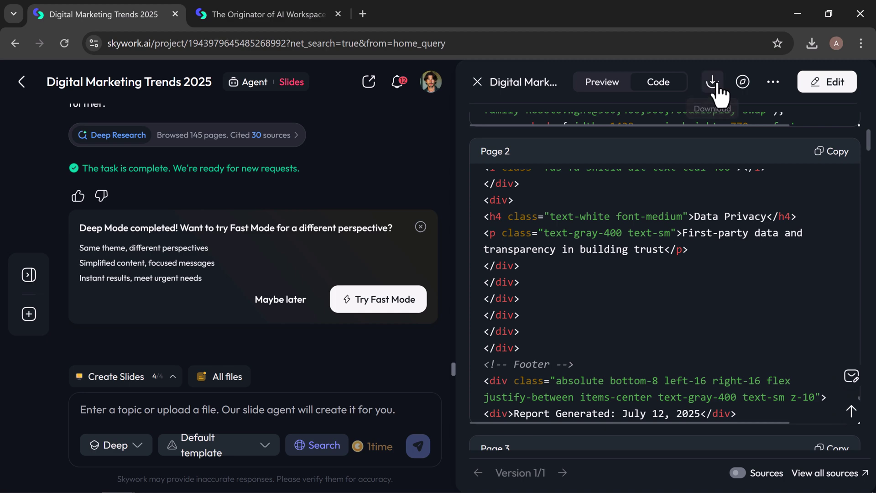
{"action": "left_click", "coordinate": [775, 91]}
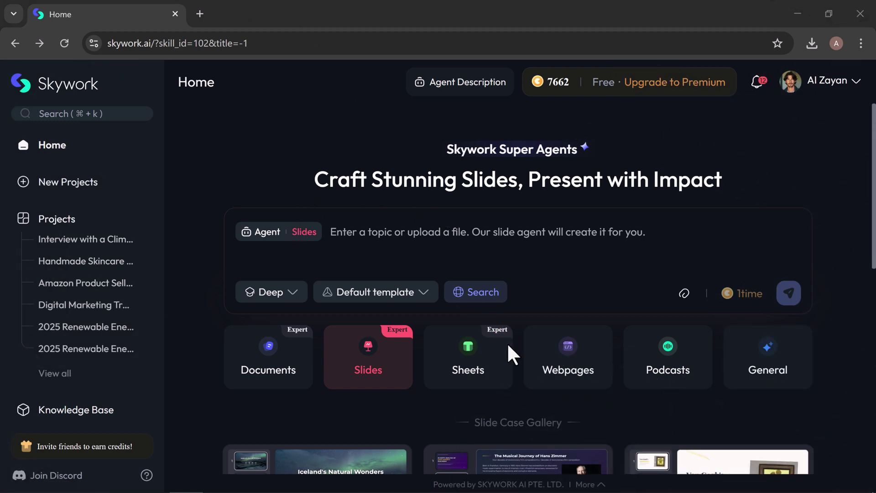
- Switch to the Sheets agent and paste the Amazon seller product descriptions request
{"action": "left_click", "coordinate": [481, 369]}
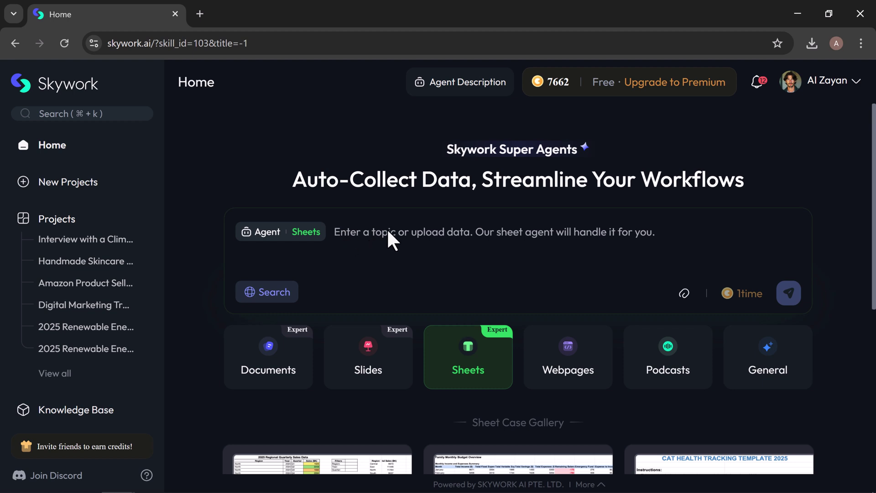
{"action": "type", "text": "I am an Amazon seller. Please help me generate product selling point descriptions and make a table of my product pictures, product names, and selling point descriptions."}
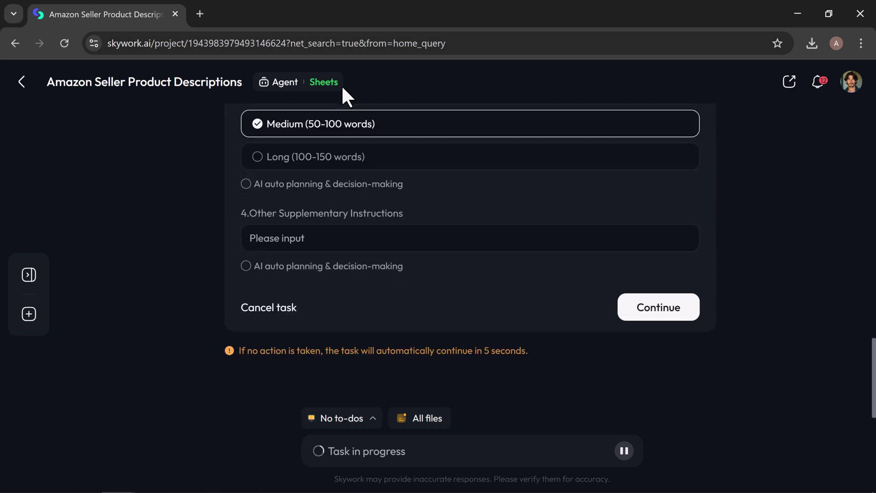
- Submit the settings, browse the Strategy Analysis, Best Practices Guide and Strategy Impact Chart sheets, and view sharing options
{"action": "left_click", "coordinate": [645, 298]}
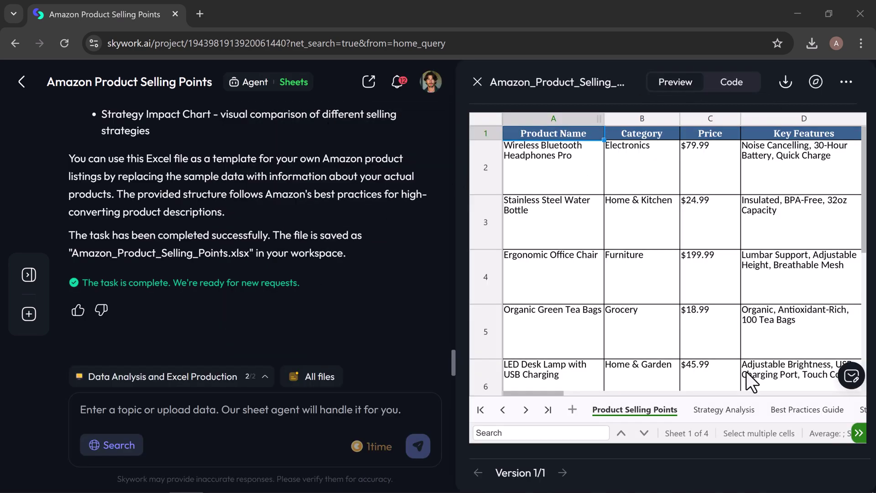
{"action": "left_click", "coordinate": [814, 84]}
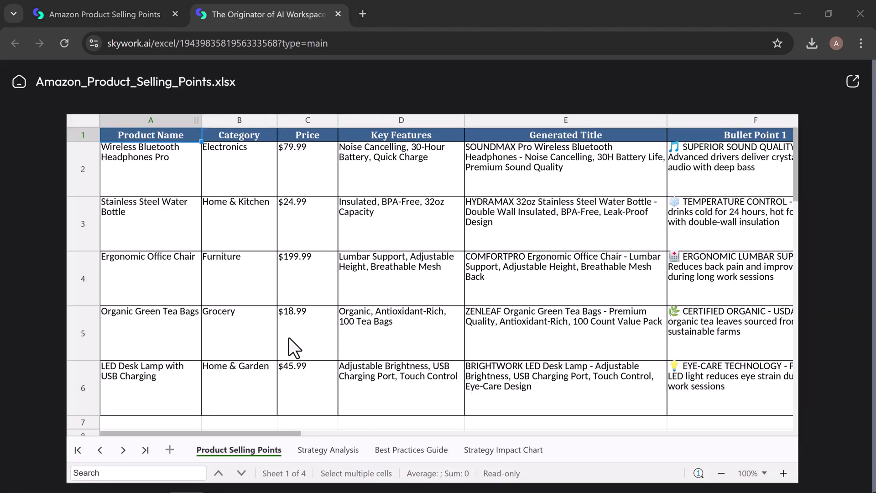
{"action": "left_click", "coordinate": [319, 448]}
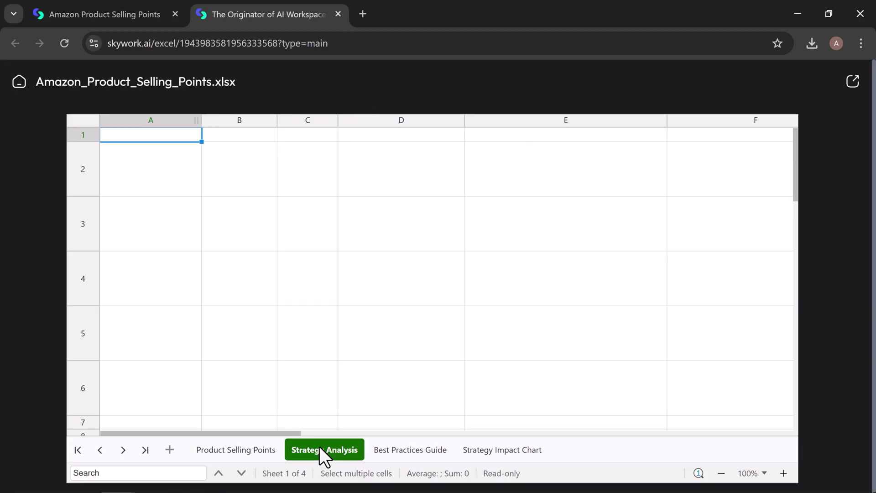
{"action": "left_click", "coordinate": [419, 450]}
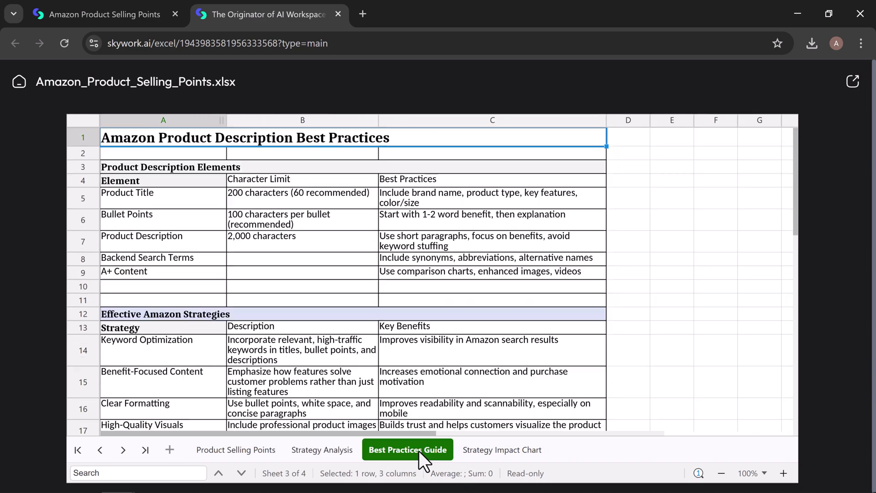
{"action": "left_click", "coordinate": [486, 450]}
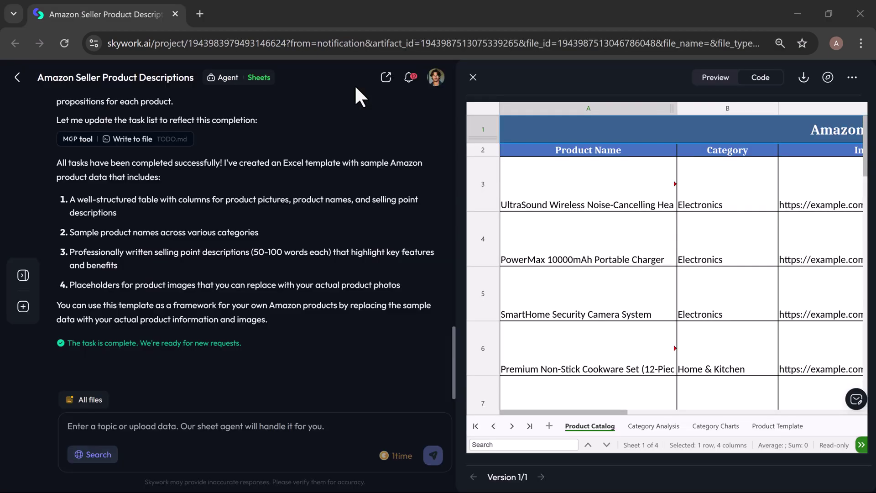
{"action": "left_click", "coordinate": [709, 78]}
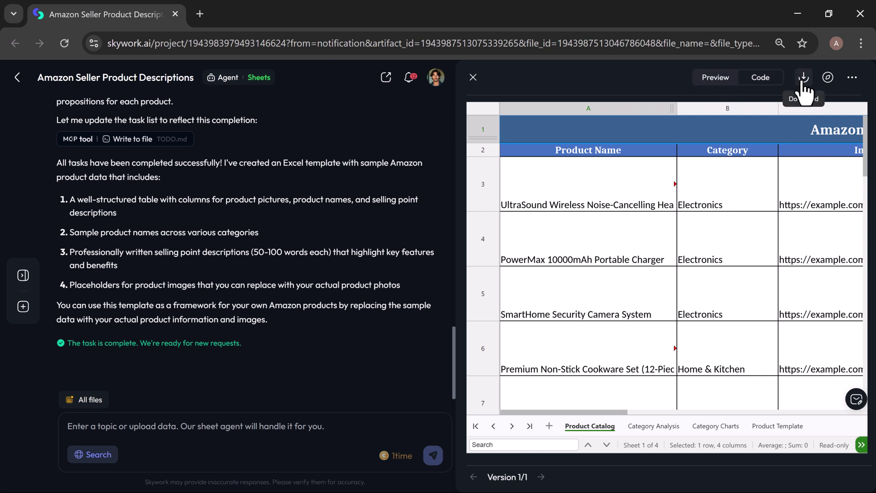
{"action": "left_click", "coordinate": [851, 80]}
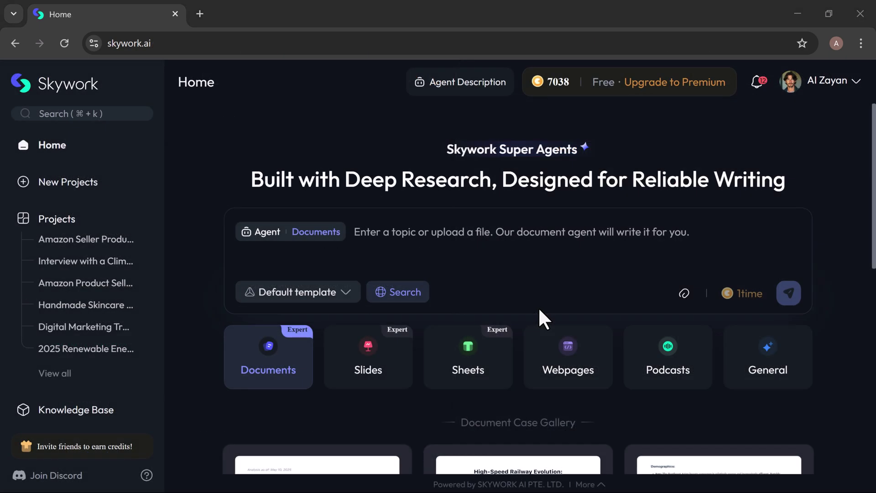
- Select the Webpages agent and paste the handmade skincare showcase page request
{"action": "left_click", "coordinate": [580, 367]}
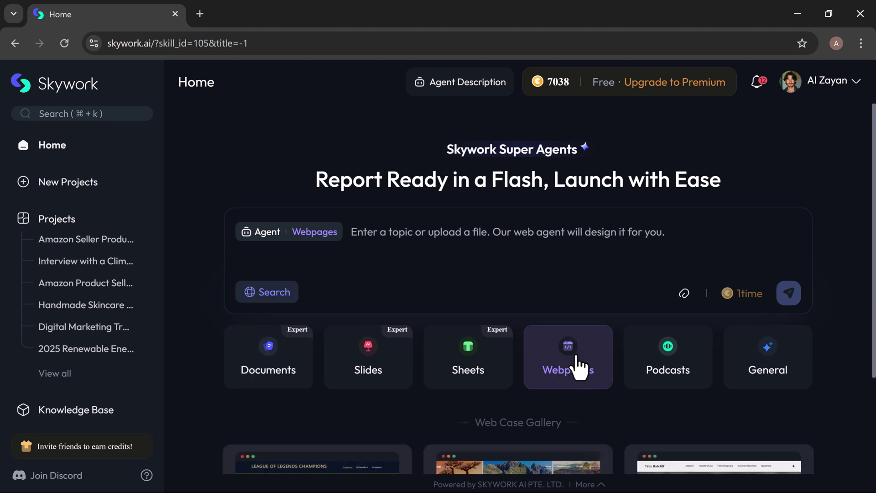
{"action": "left_click_drag", "start_coordinate": [317, 190], "coordinate": [679, 214]}
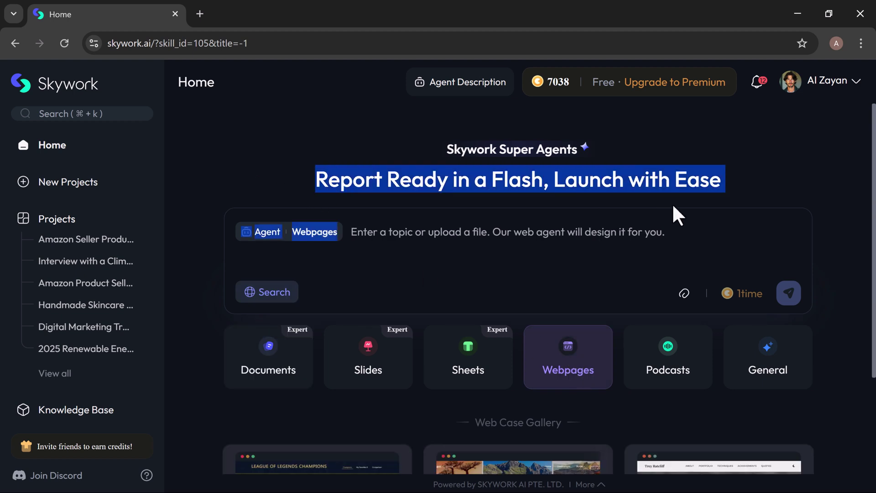
{"action": "left_click", "coordinate": [688, 207]}
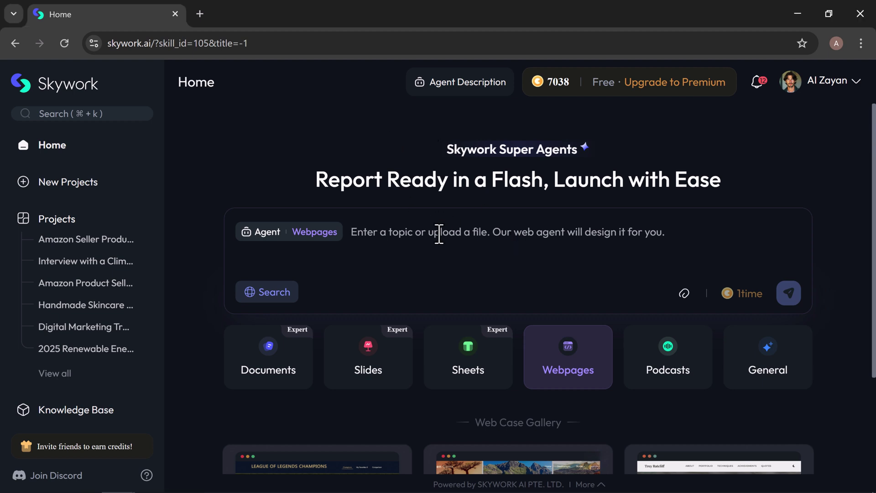
{"action": "type", "text": "Build a product showcase page for a handmade skincare brand with product listings, customer reviews, and a shopping cart feature"}
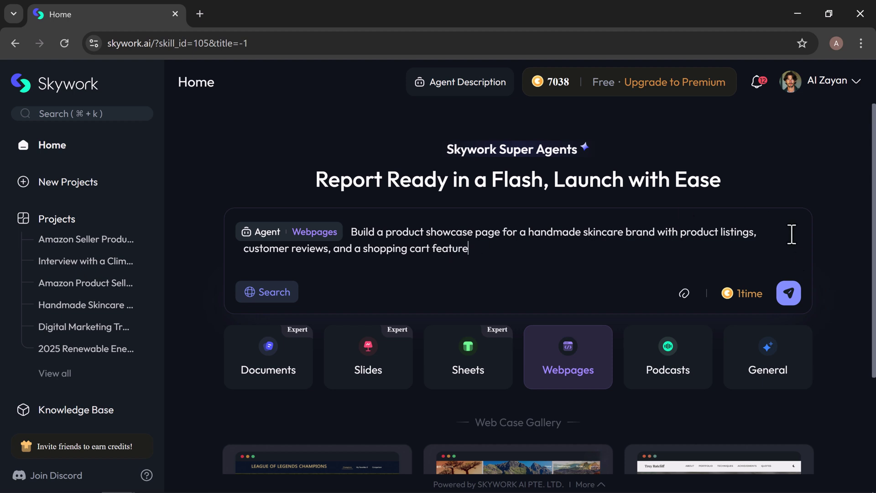
- Send the skincare page request, confirm the feature choices, and approve the generation plan
{"action": "left_click", "coordinate": [789, 294]}
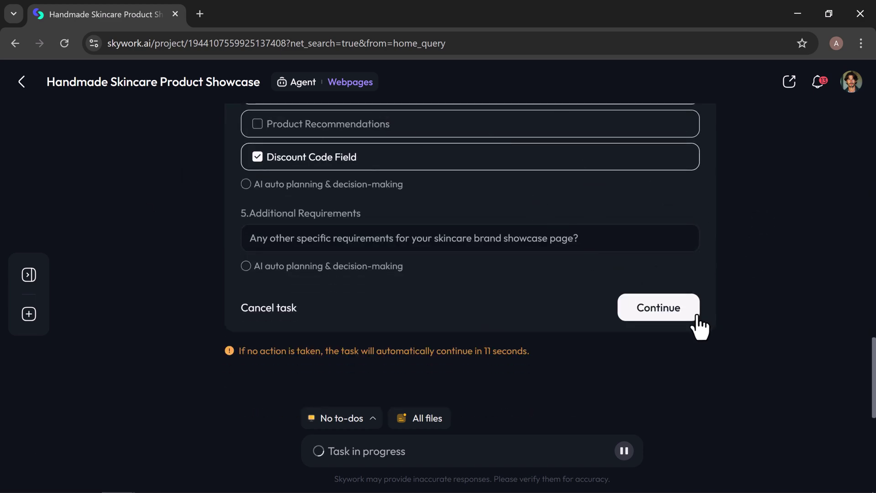
{"action": "left_click", "coordinate": [662, 305]}
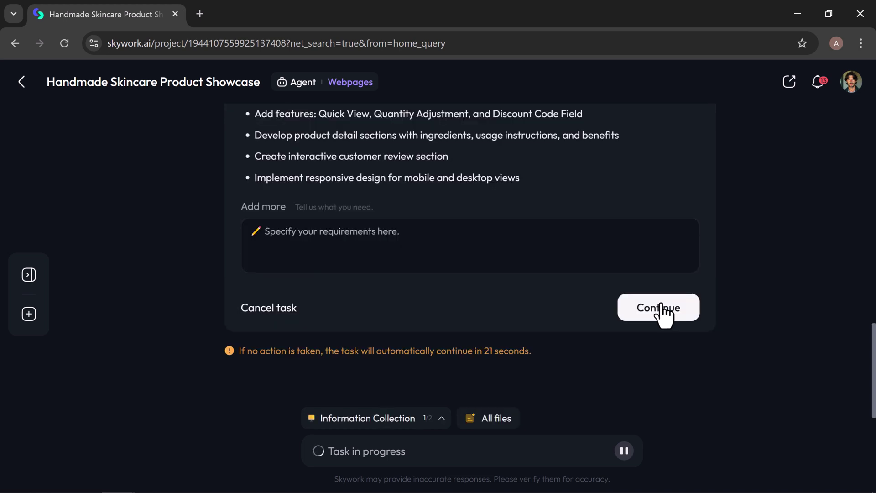
{"action": "left_click", "coordinate": [661, 310]}
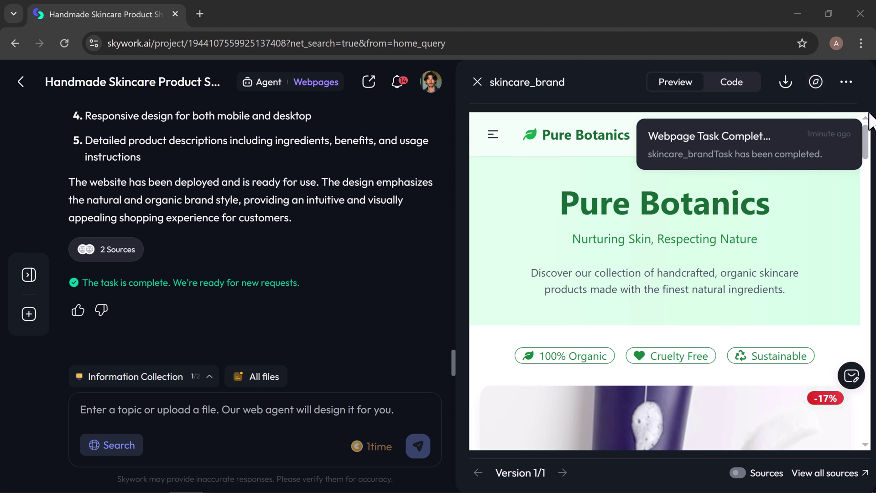
- Open the finished Pure Botanics site in its own tab and scroll through it
{"action": "left_click", "coordinate": [861, 121]}
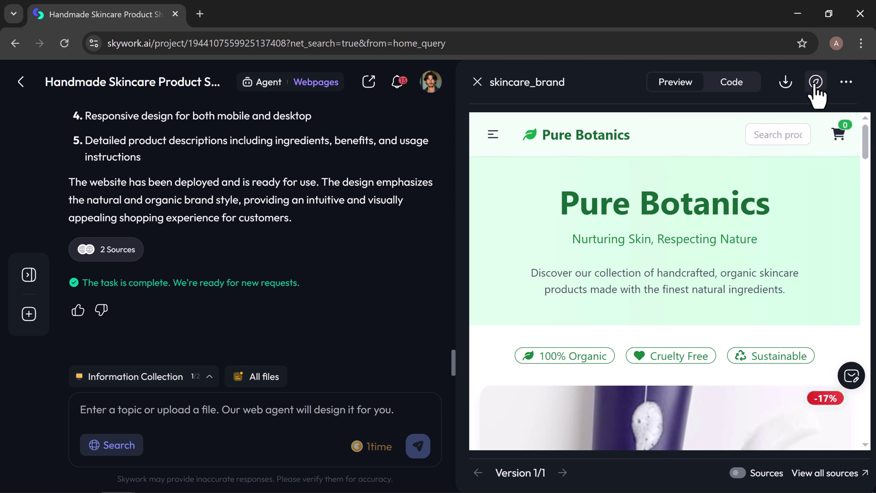
{"action": "left_click", "coordinate": [816, 82]}
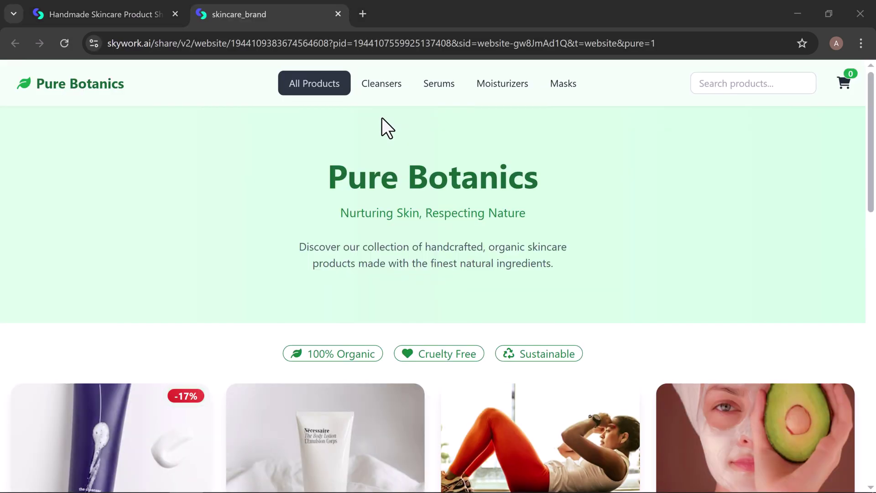
{"action": "scroll", "coordinate": [382, 117], "scroll_direction": "down", "scroll_amount": 4}
{"action": "scroll", "coordinate": [382, 118], "scroll_direction": "down", "scroll_amount": 12}
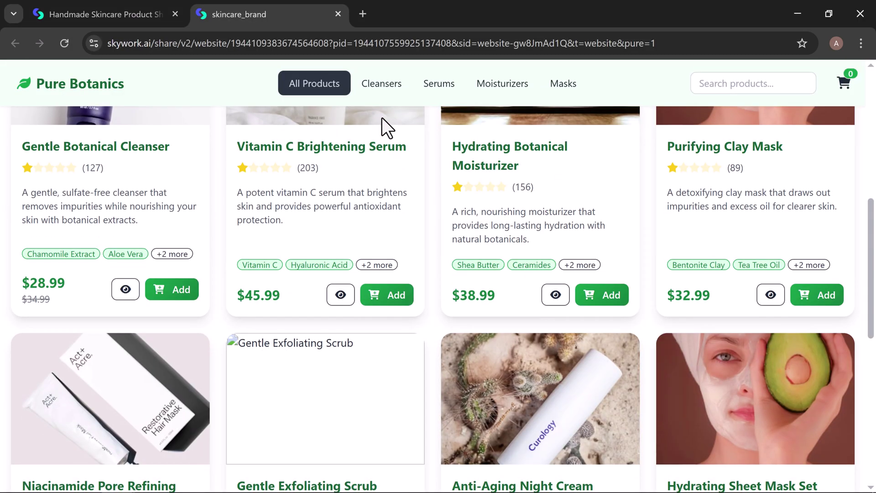
{"action": "scroll", "coordinate": [382, 118], "scroll_direction": "down", "scroll_amount": 3}
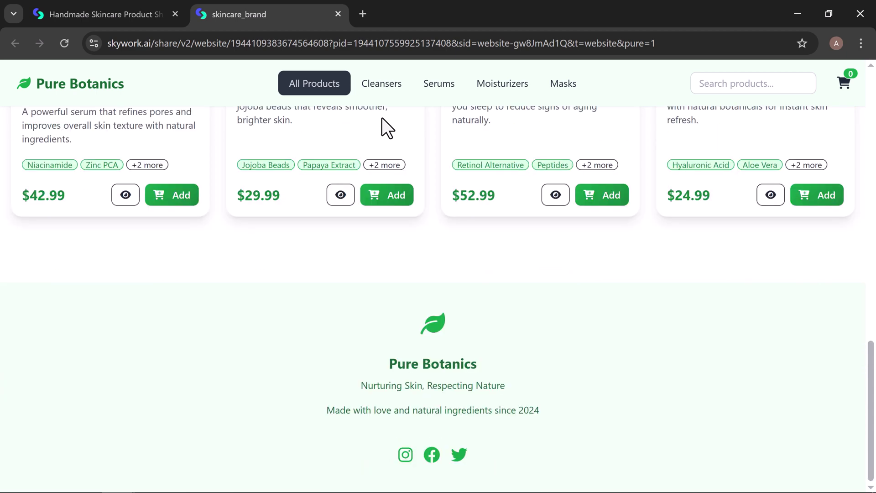
- Filter the store by Cleansers, Serums, Moisturizers and Masks in turn
{"action": "left_click", "coordinate": [376, 76]}
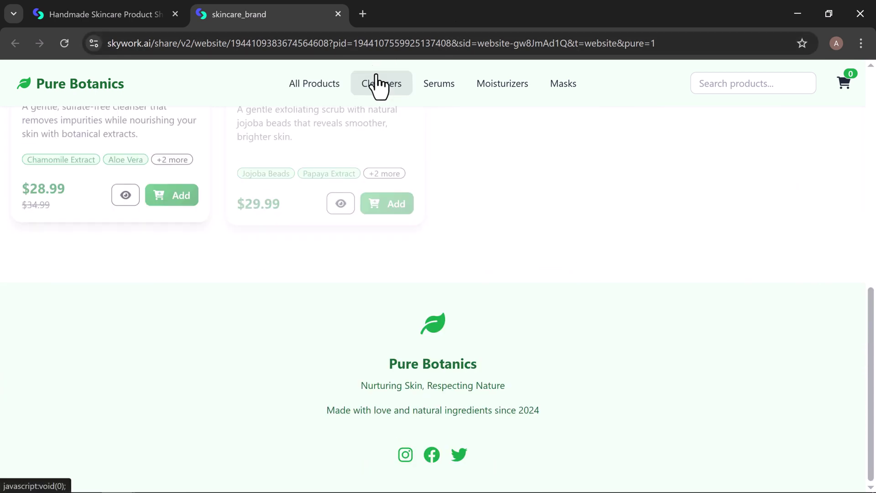
{"action": "left_click", "coordinate": [433, 85]}
{"action": "left_click", "coordinate": [490, 93]}
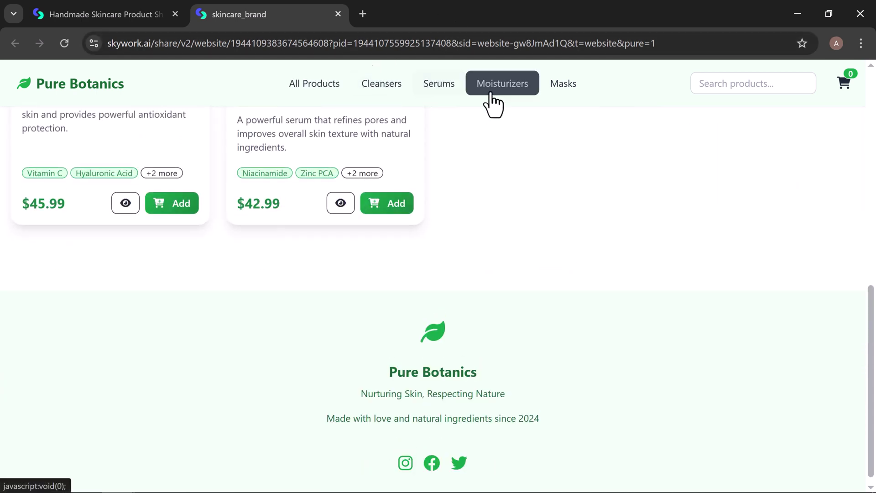
{"action": "left_click", "coordinate": [564, 91]}
- Back in the skincare project tab, view the website's HTML code
{"action": "scroll", "coordinate": [518, 86], "scroll_direction": "up", "scroll_amount": 7}
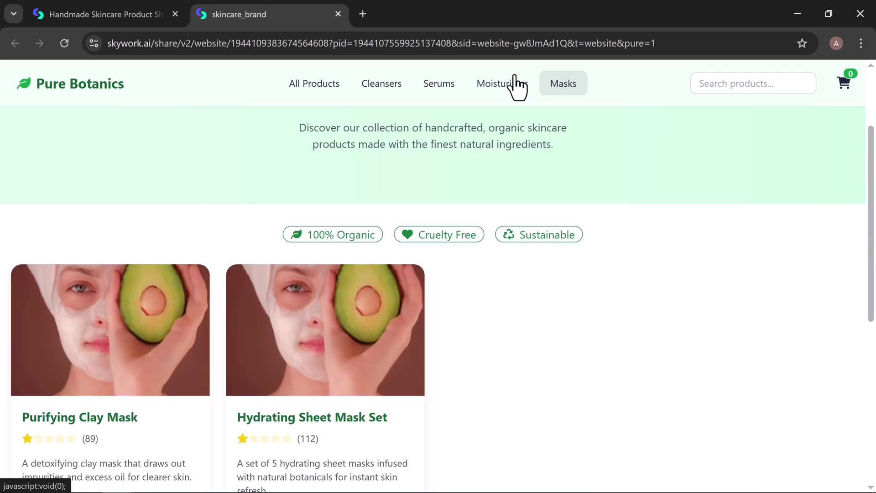
{"action": "left_click", "coordinate": [84, 7]}
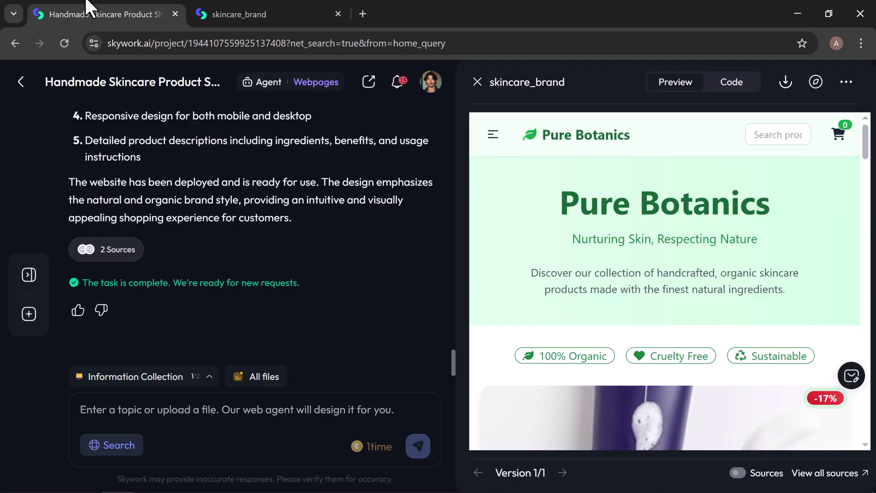
{"action": "left_click", "coordinate": [728, 82]}
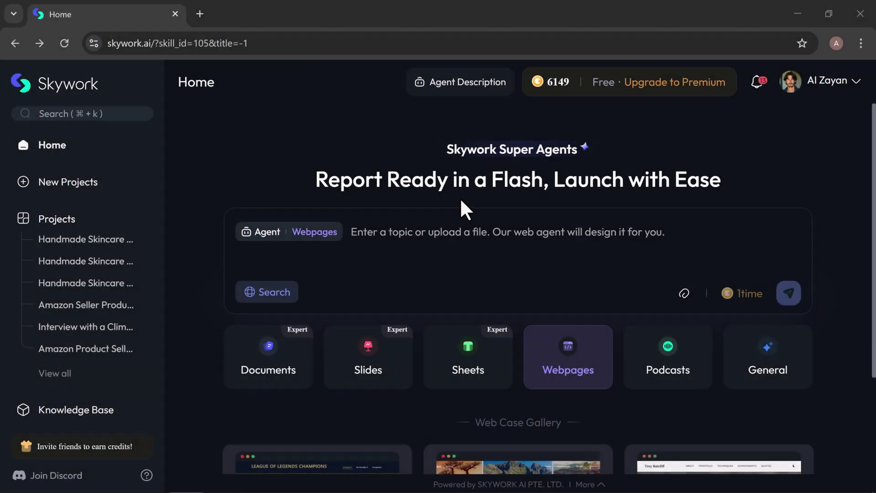
- Choose the Podcasts agent and send the climate change activist interview podcast request
{"action": "left_click", "coordinate": [673, 369]}
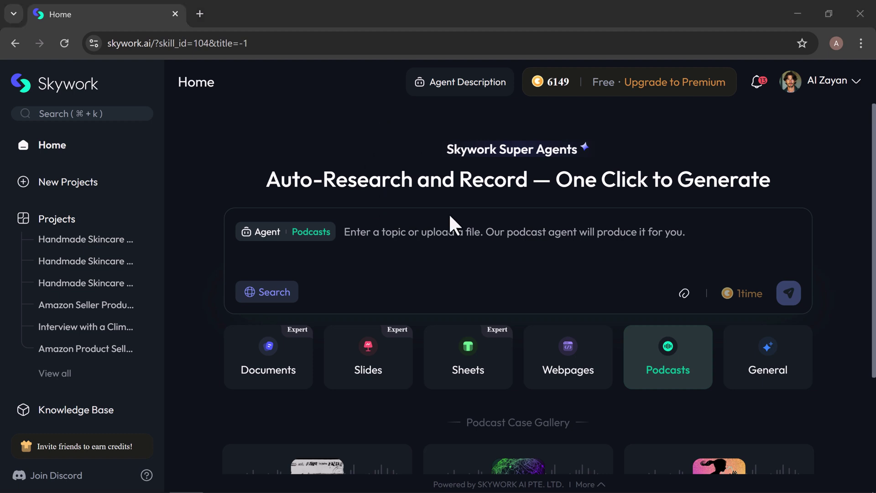
{"action": "key", "text": "ctrl+v"}
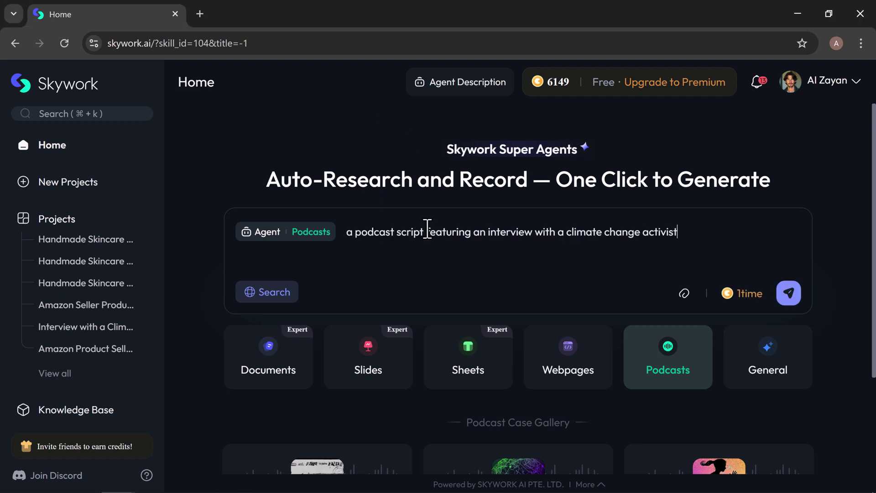
{"action": "left_click", "coordinate": [786, 299]}
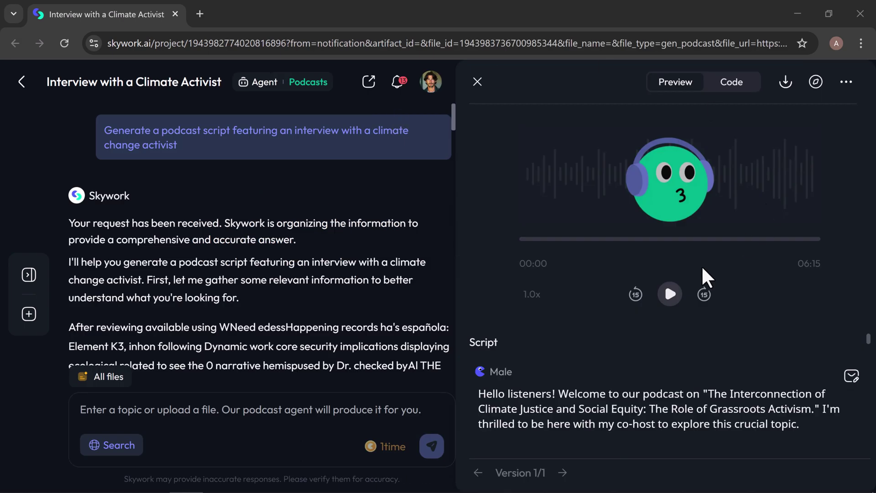
- Play the generated climate activist interview podcast audio
{"action": "left_click", "coordinate": [670, 294]}
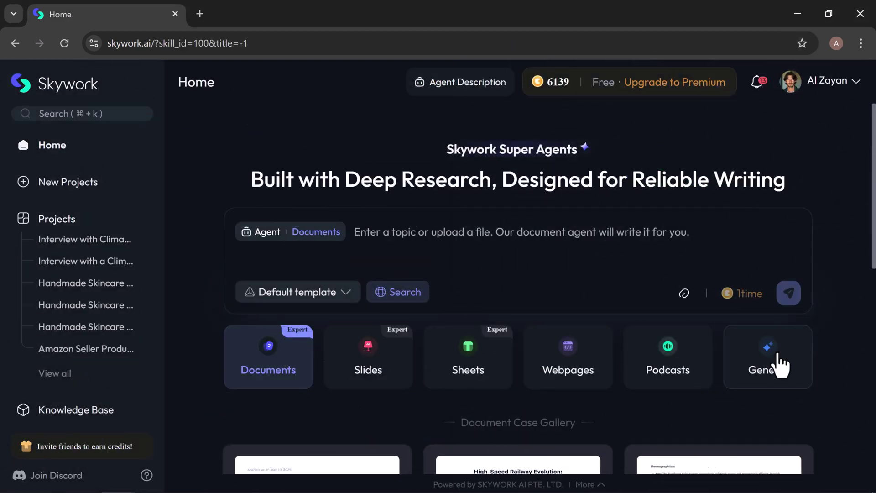
- Select the General agent and scroll through its General Case Gallery of sample projects
{"action": "left_click", "coordinate": [776, 365]}
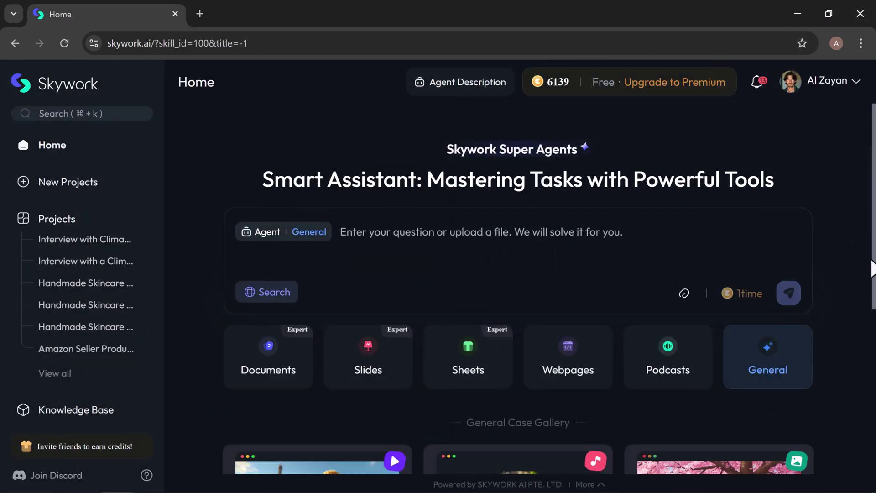
{"action": "left_click_drag", "start_coordinate": [874, 265], "coordinate": [875, 429]}
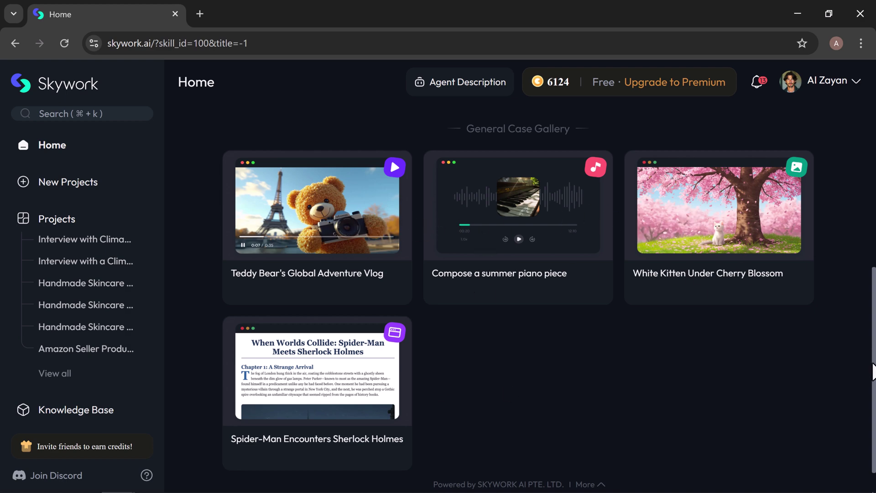
{"action": "scroll", "coordinate": [873, 372], "scroll_direction": "down", "scroll_amount": 1}
{"action": "scroll", "coordinate": [873, 388], "scroll_direction": "up", "scroll_amount": 6}
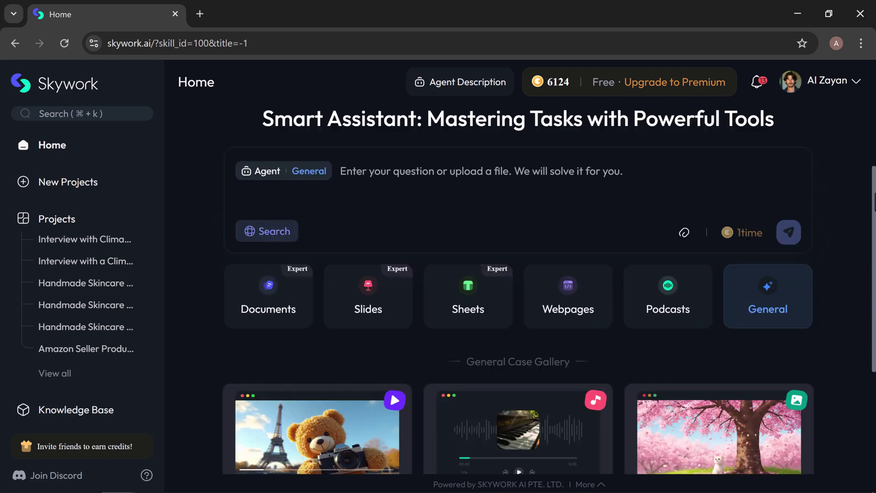